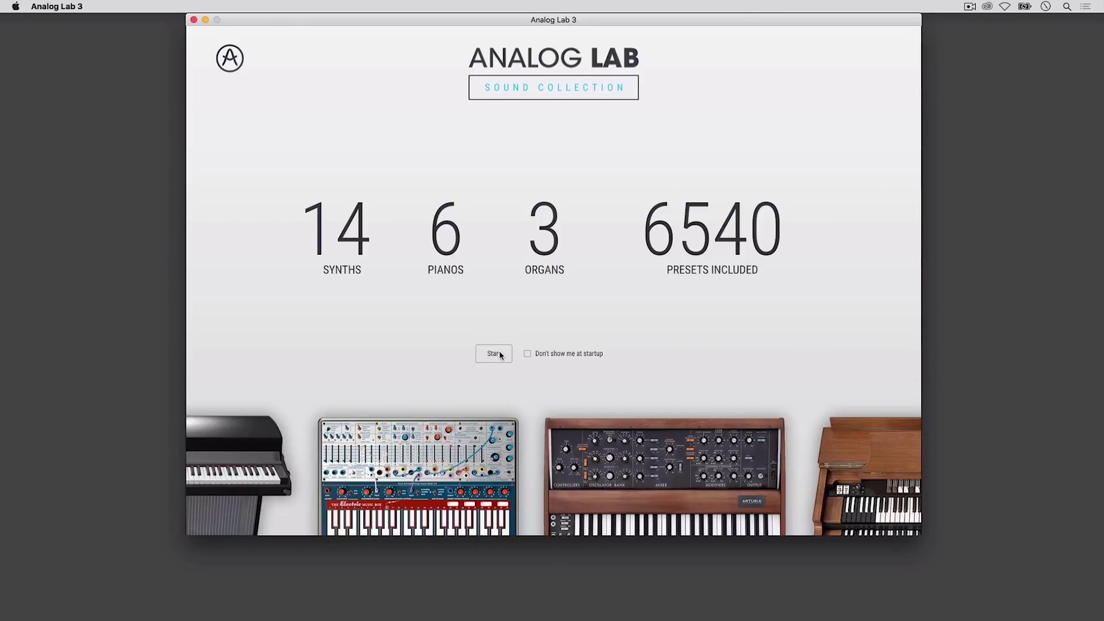
Leave the welcome screen, resize the window to 90% and shift it left on screen.
left_click(495, 353)
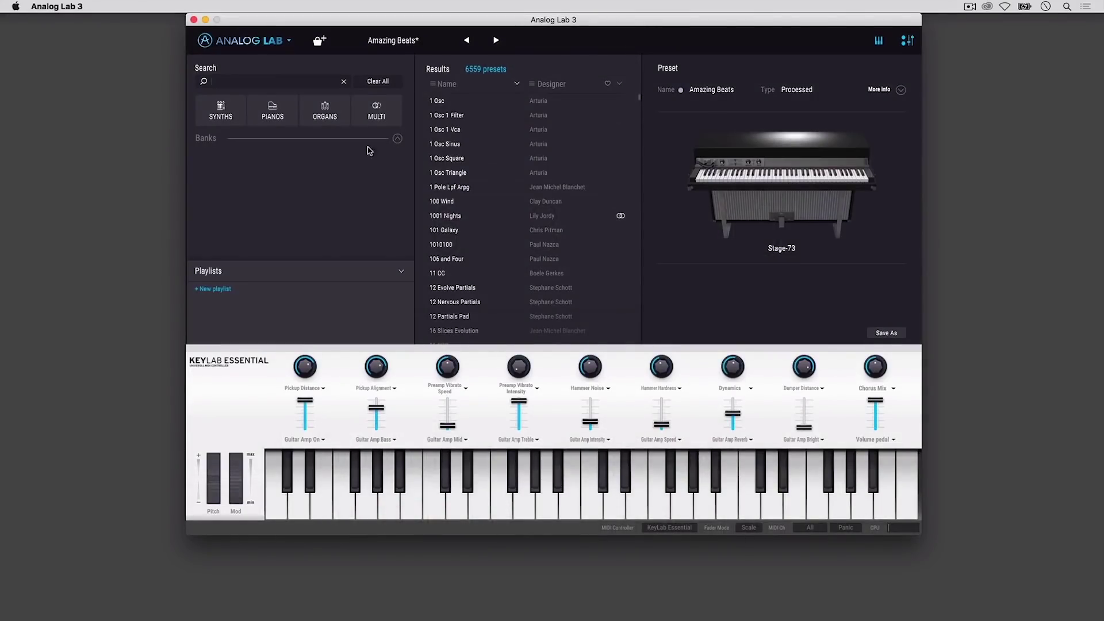
left_click(210, 44)
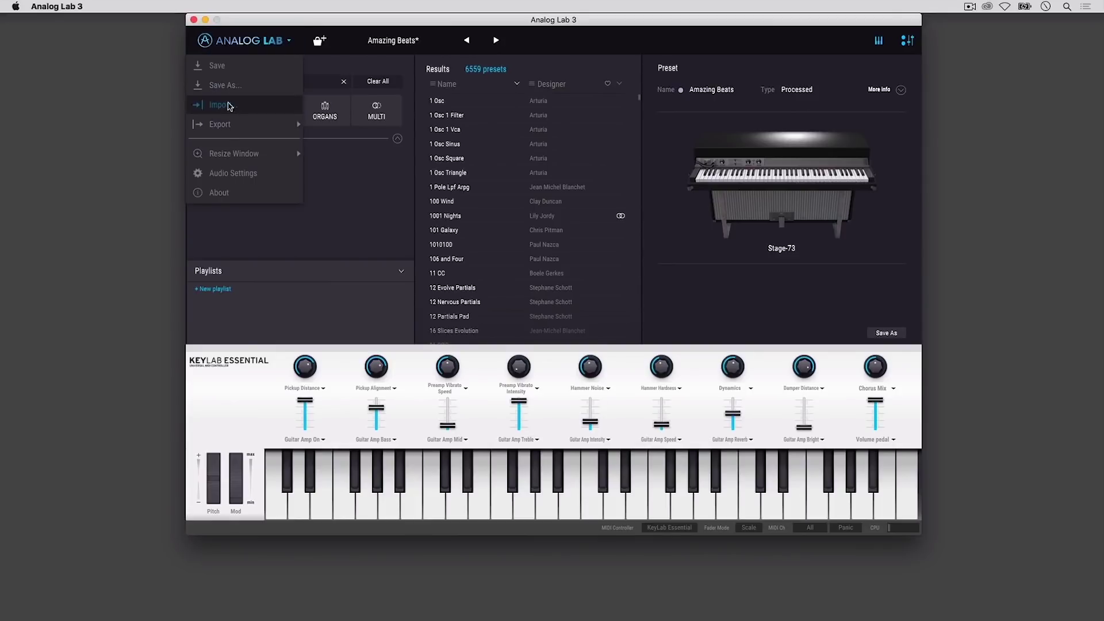
mouse_move(233, 154)
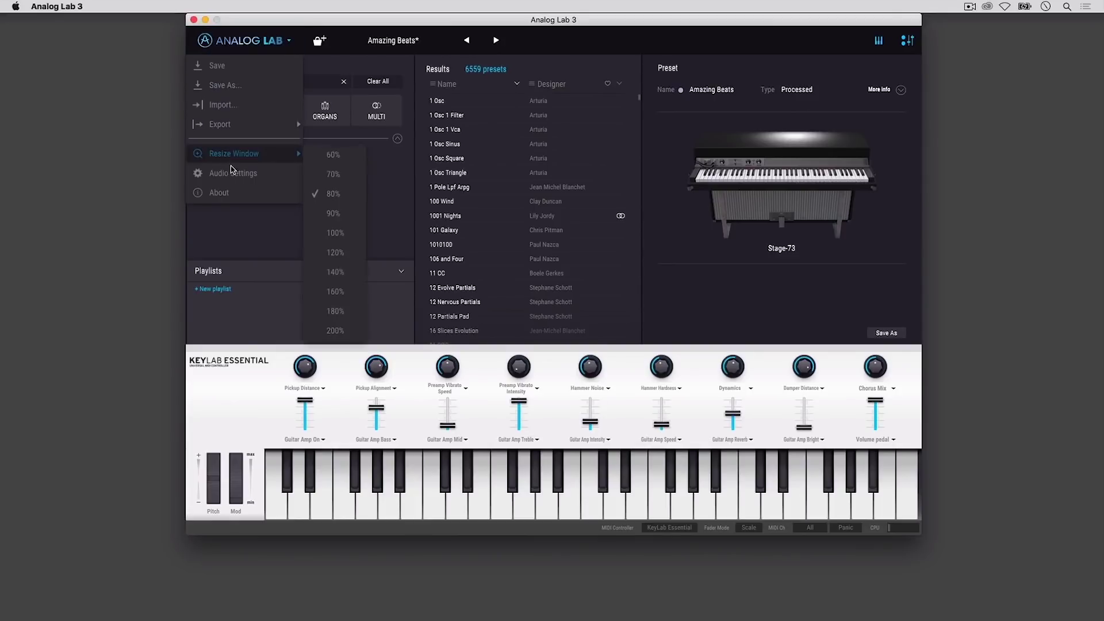
left_click(334, 214)
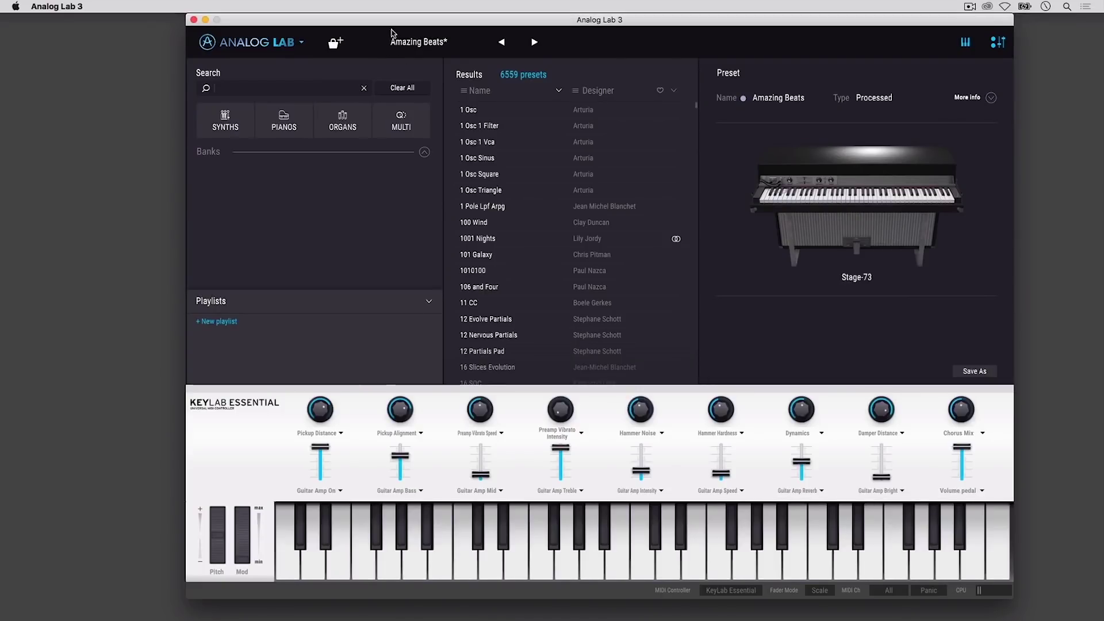
left_click_drag(394, 24, 334, 25)
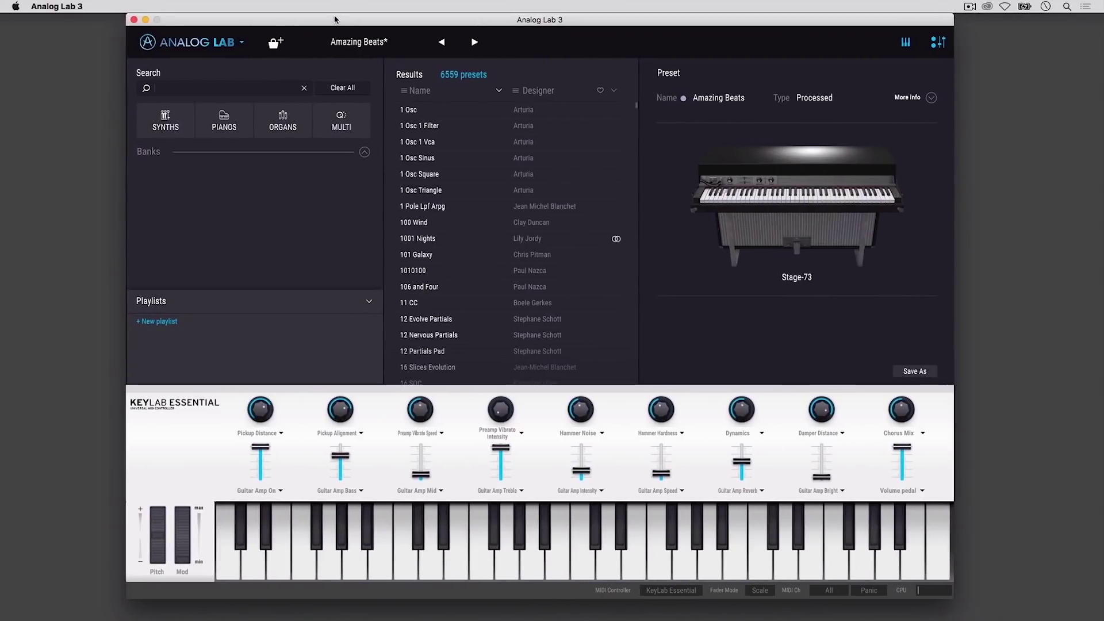
left_click(241, 44)
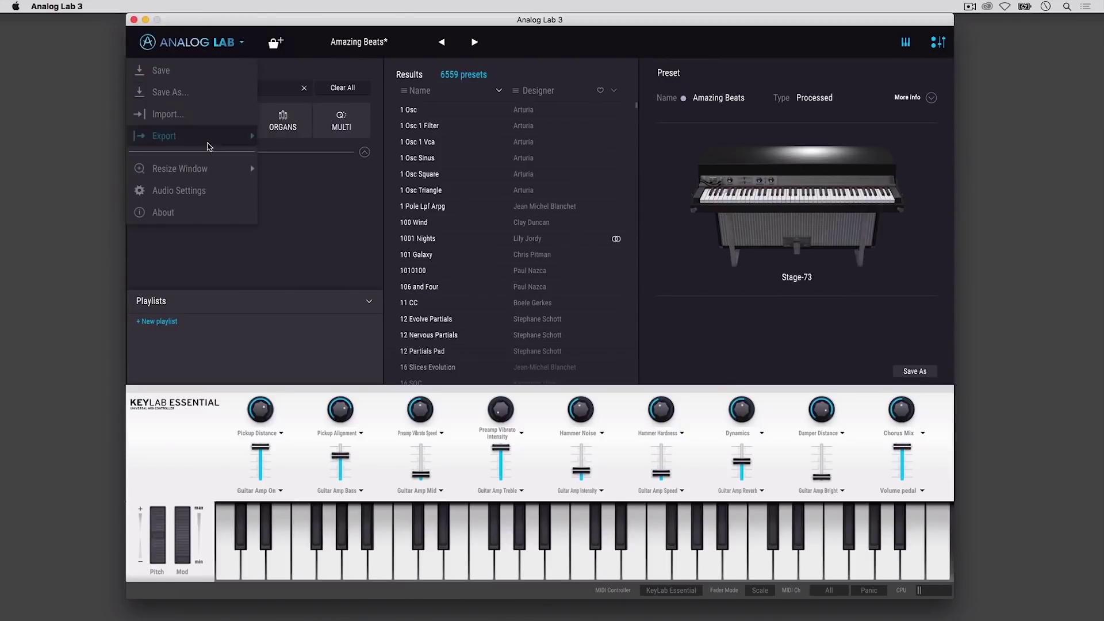
left_click(209, 190)
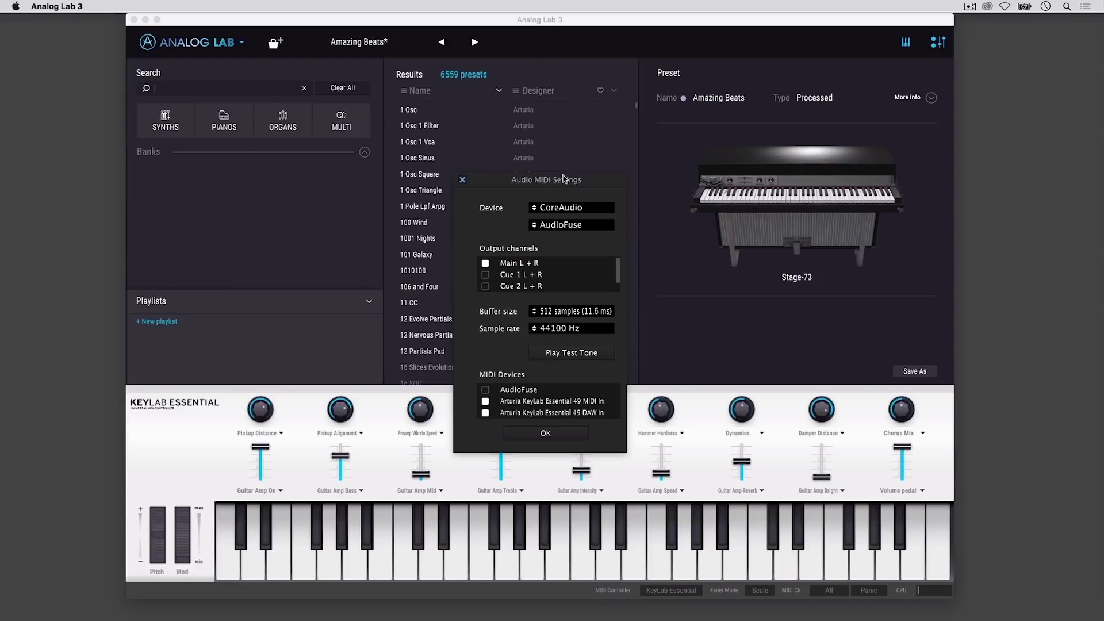
left_click(540, 226)
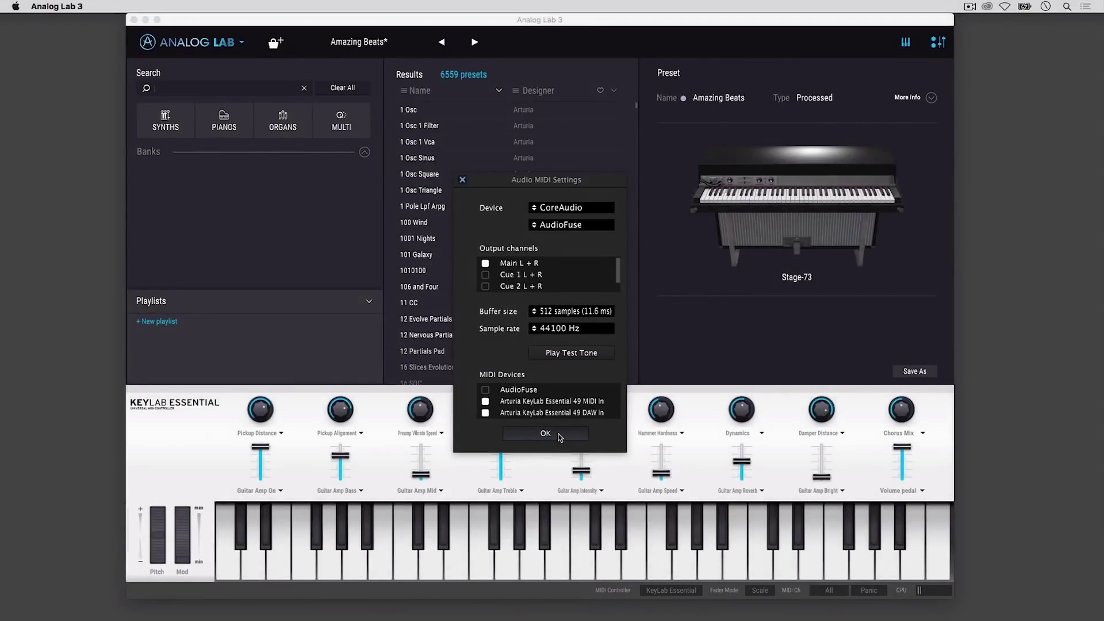
left_click(559, 436)
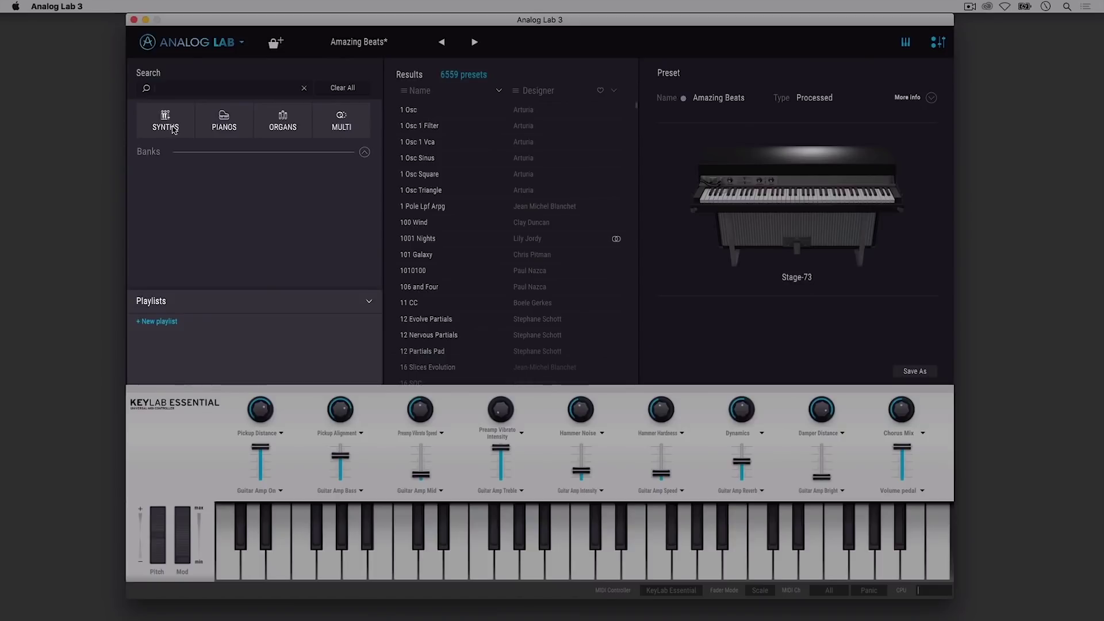
Filter the browser to Synths and expand Instruments, scrolling through the Types and Styles tags.
left_click(172, 128)
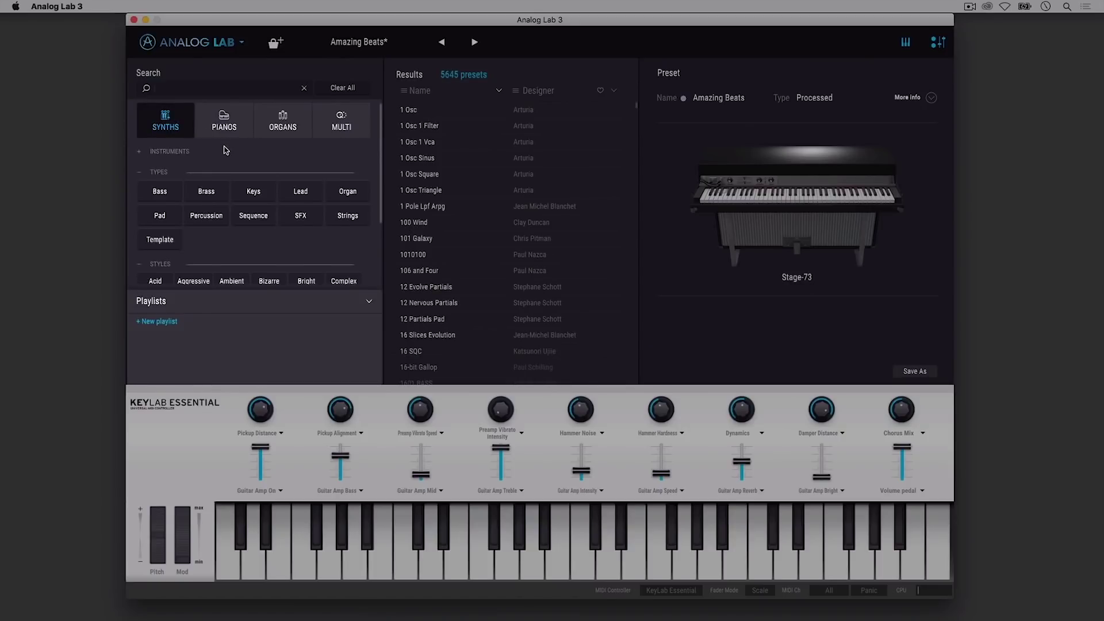
left_click(138, 152)
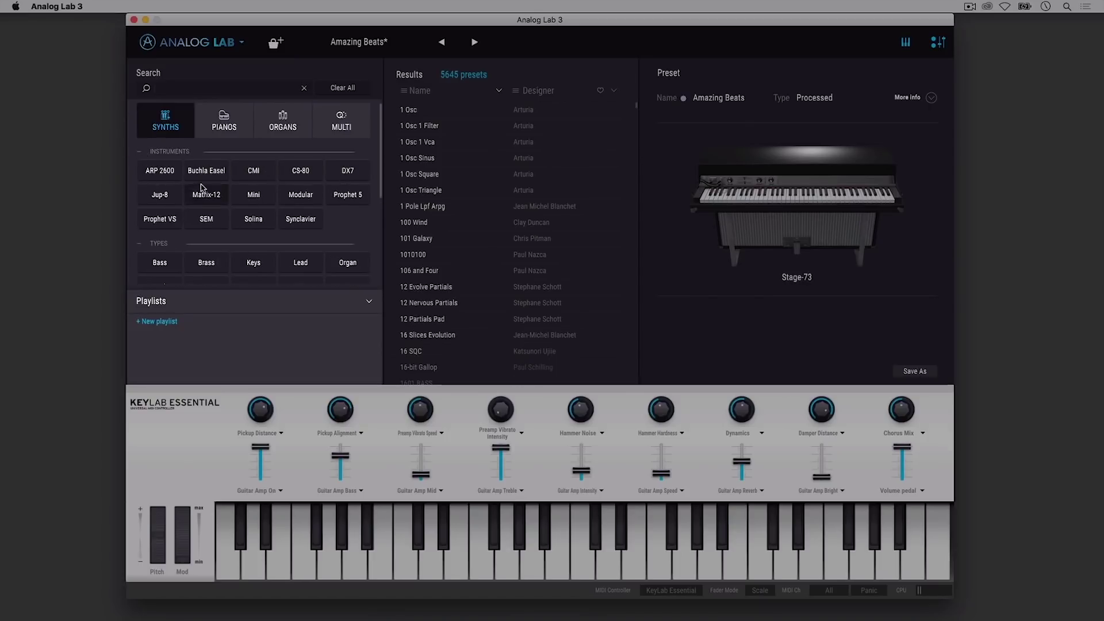
scroll(202, 187, "down", 5)
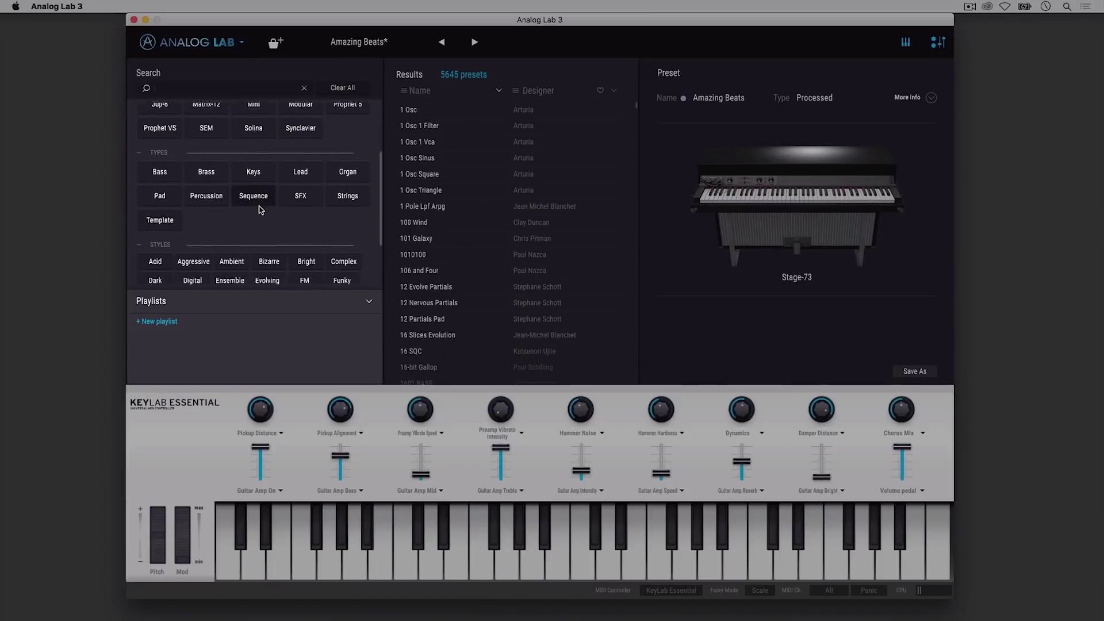
scroll(260, 210, "down", 2)
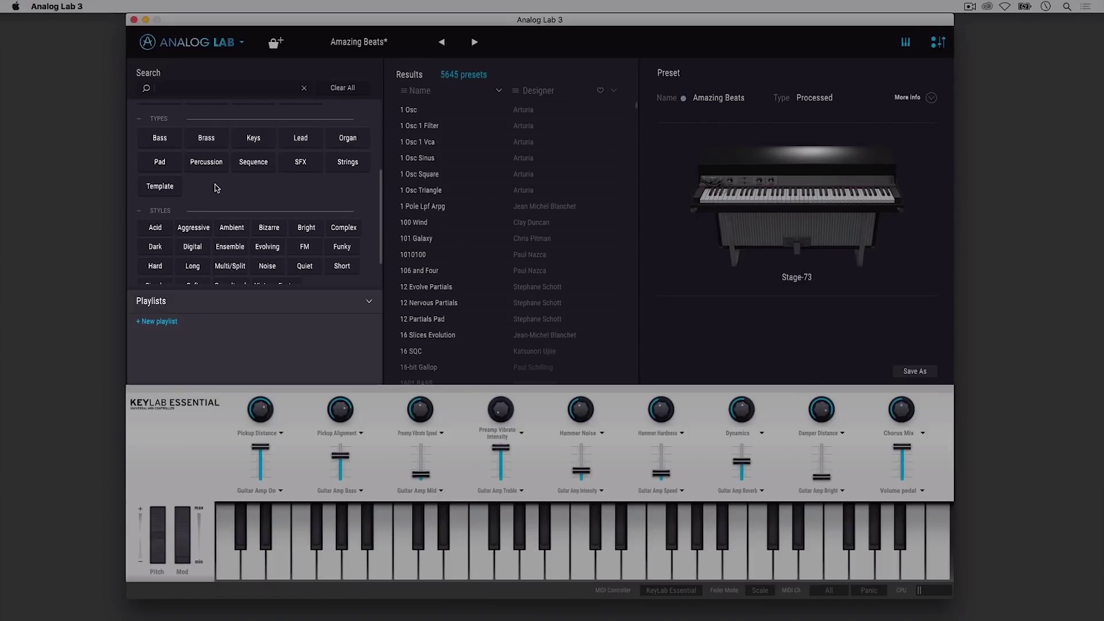
scroll(216, 188, "down", 2)
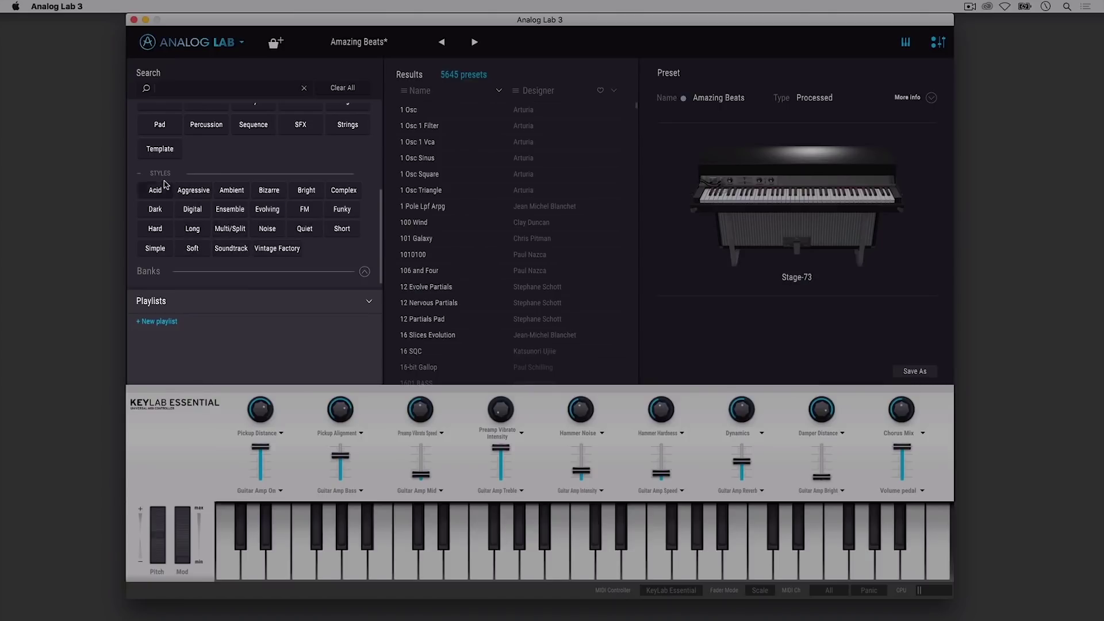
scroll(173, 184, "up", 8)
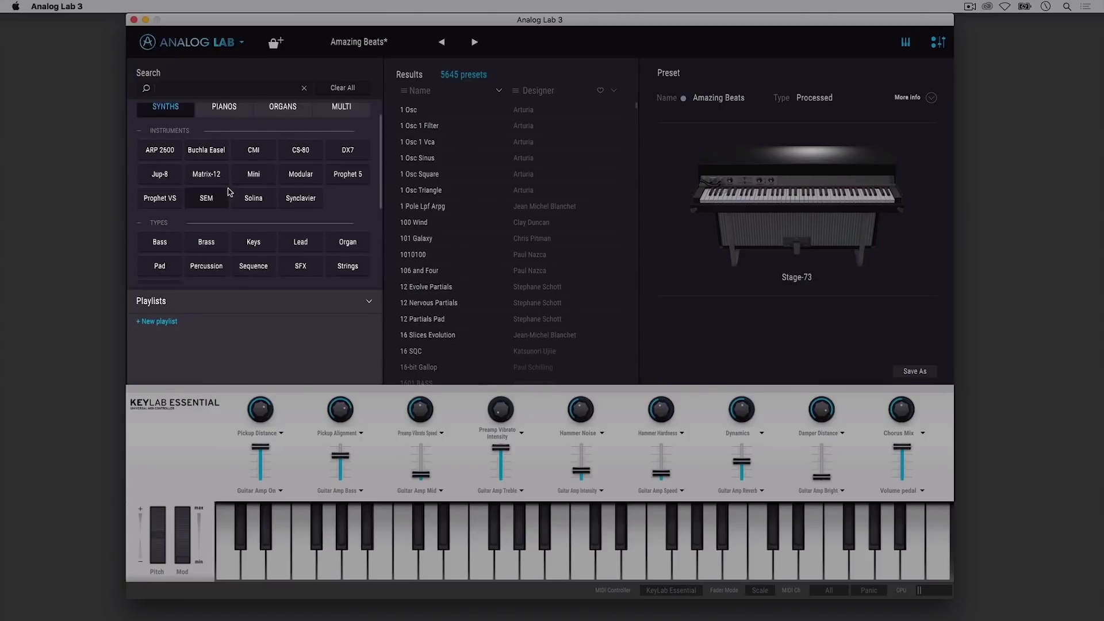
Apply the Lead, Buchla Easel and Ambient tags, then load the Magnetic preset.
left_click(301, 241)
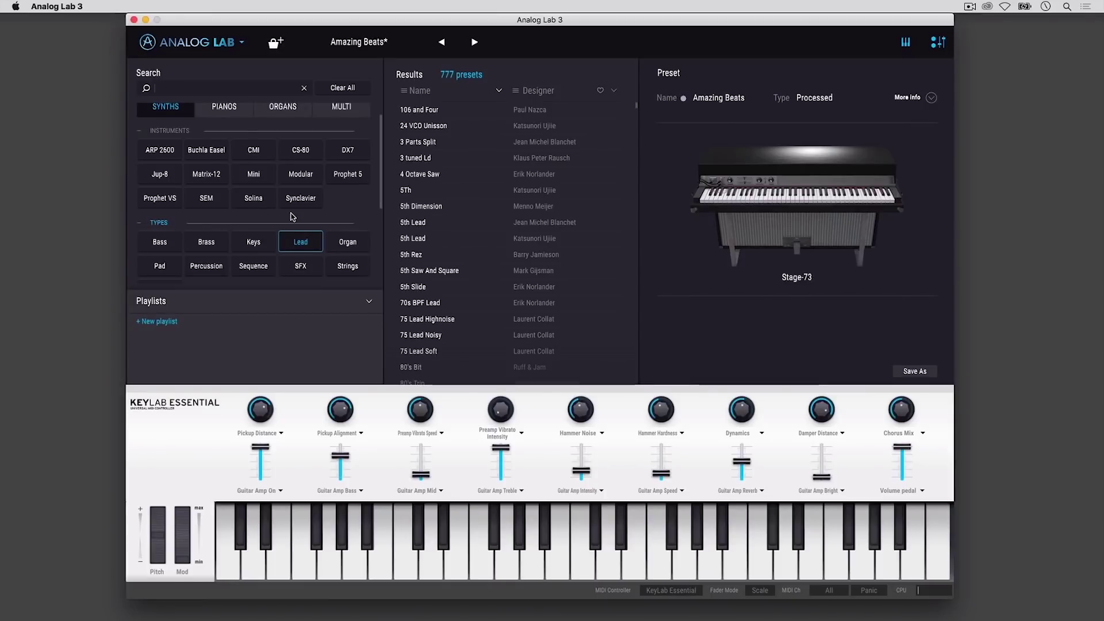
left_click(213, 154)
scroll(227, 195, "down", 3)
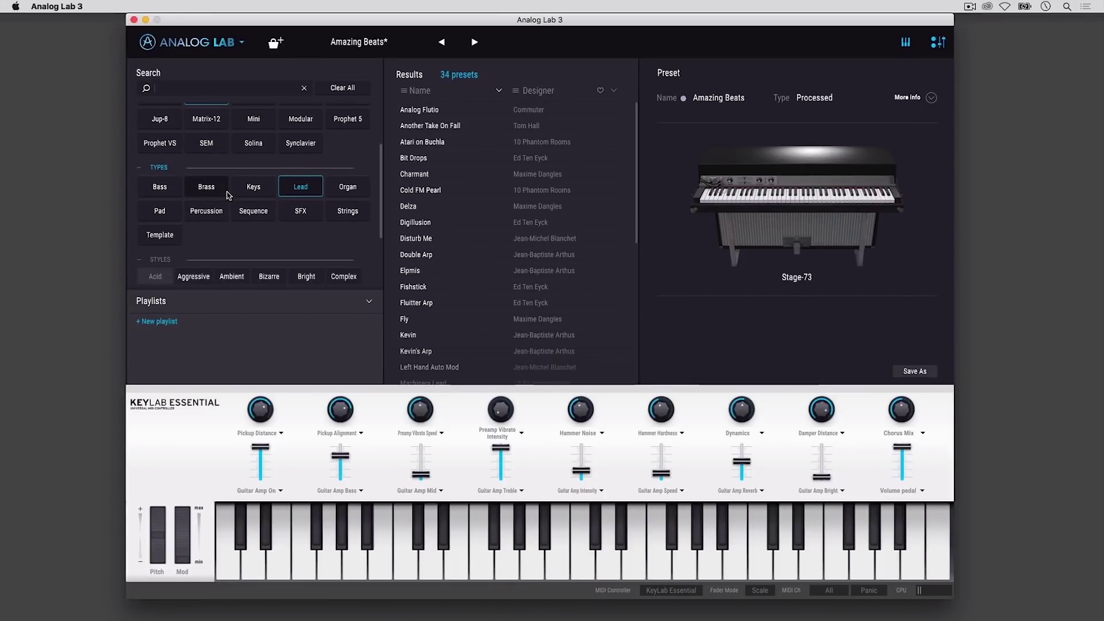
left_click(232, 253)
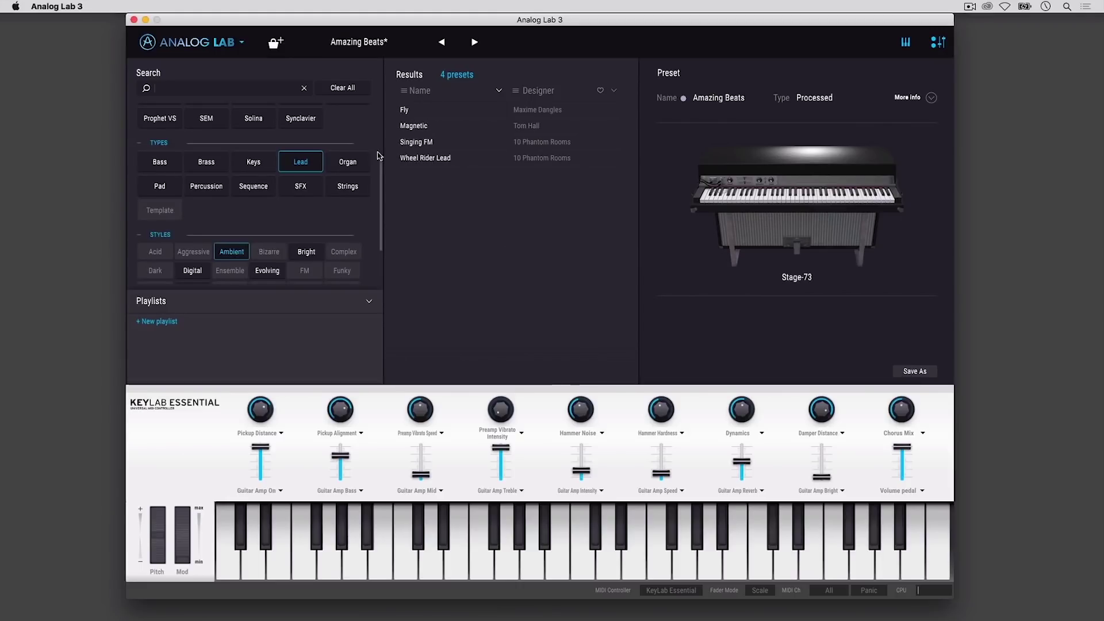
left_click(426, 125)
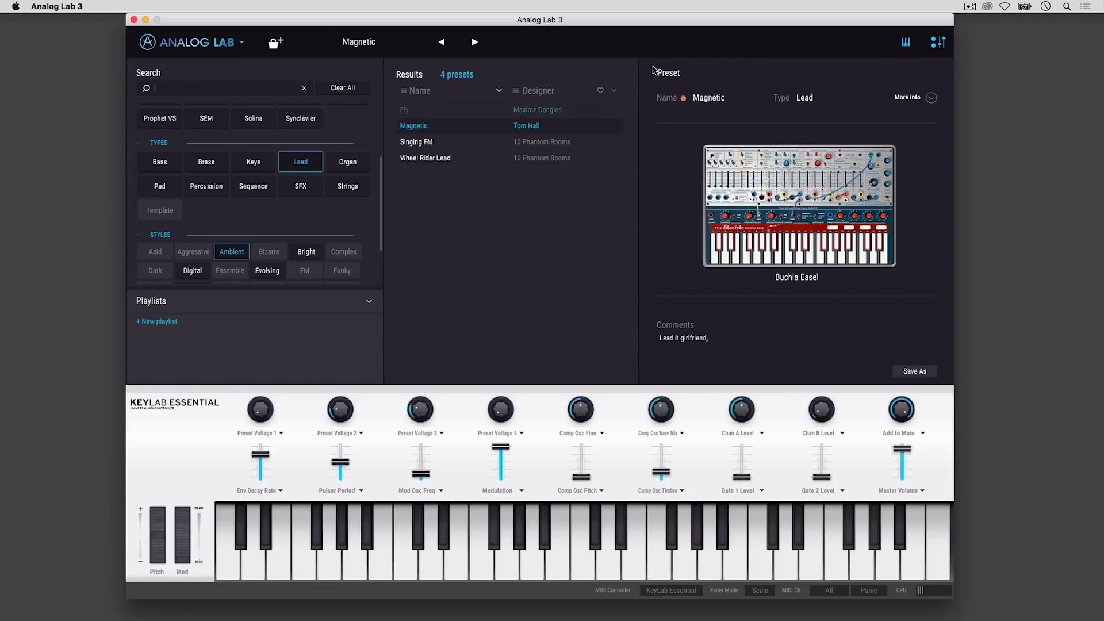
Hide the on-screen keyboard and controls strip, then show both again.
left_click(934, 46)
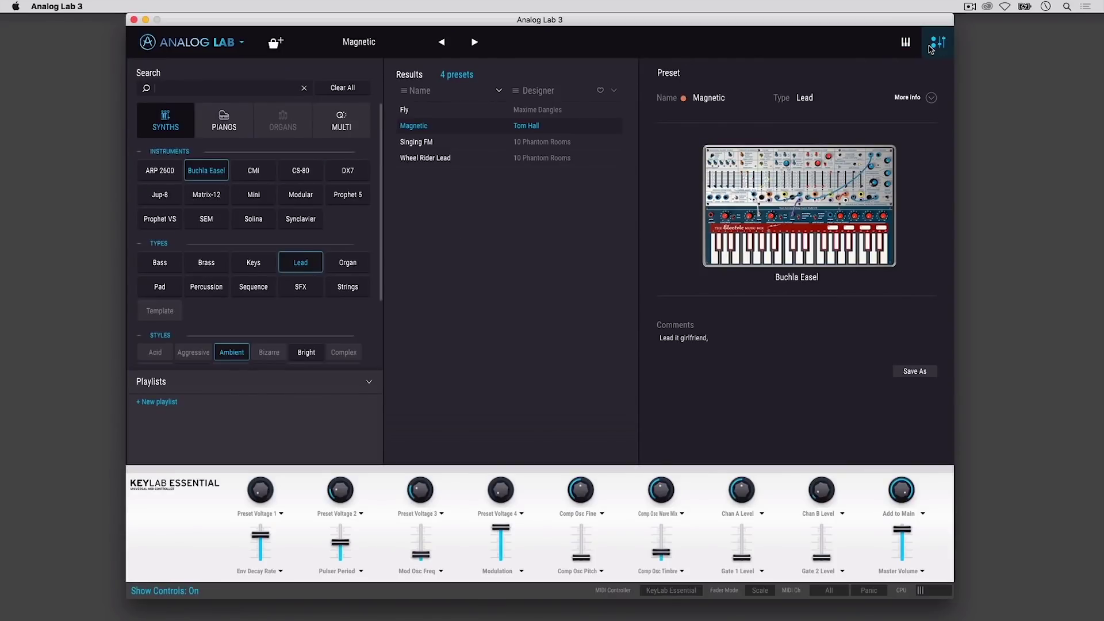
left_click(936, 48)
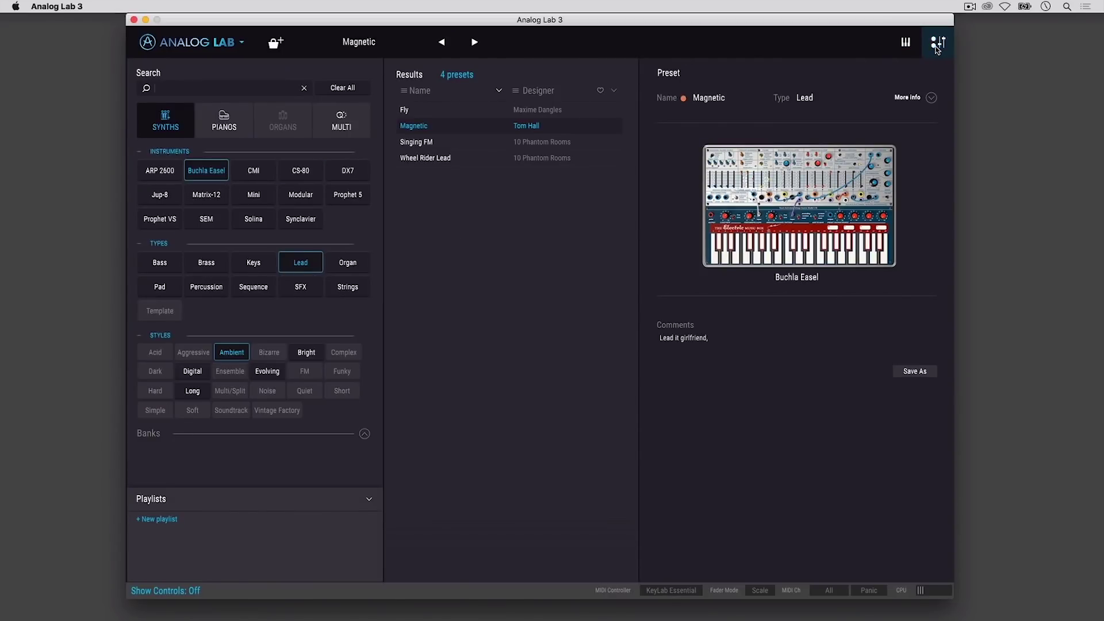
left_click(938, 50)
left_click(907, 44)
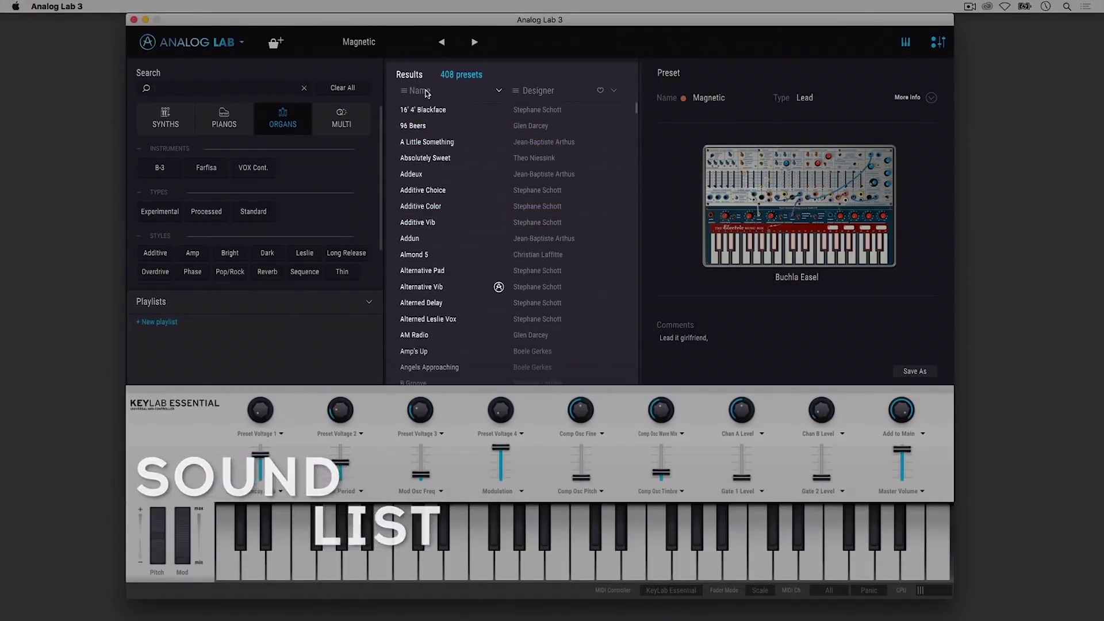
Sort the organ presets by Featured, then back by Name.
left_click(428, 92)
left_click(432, 110)
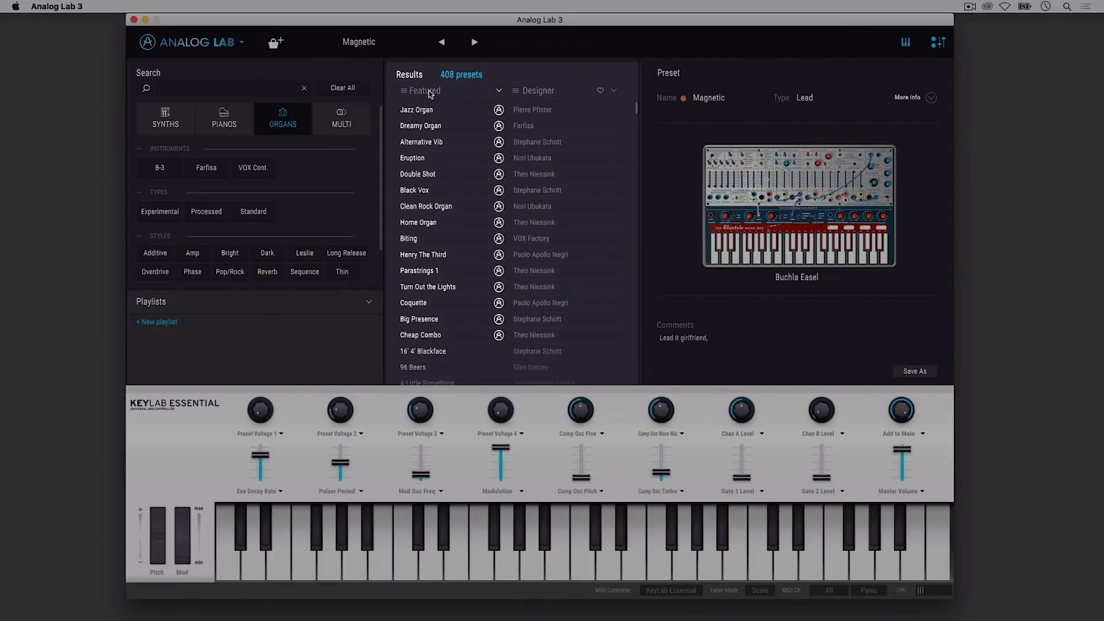
left_click(430, 92)
left_click(440, 131)
left_click(542, 92)
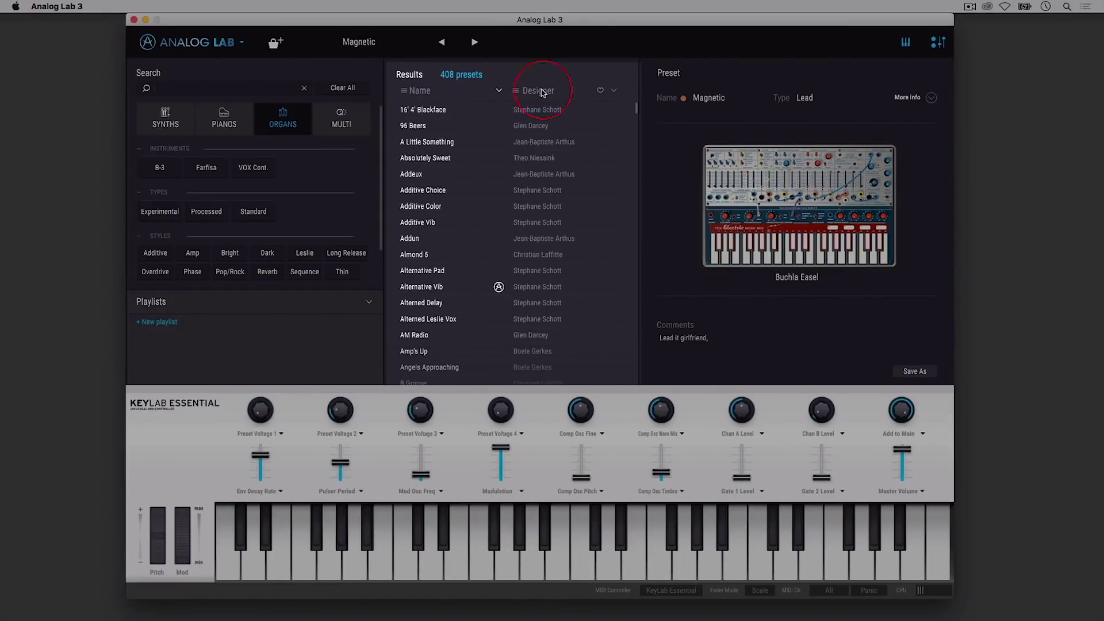
left_click(554, 107)
Favourite Absolutely Sweet and Addeux, then toggle the favourites-only filter.
left_click(602, 160)
left_click(602, 176)
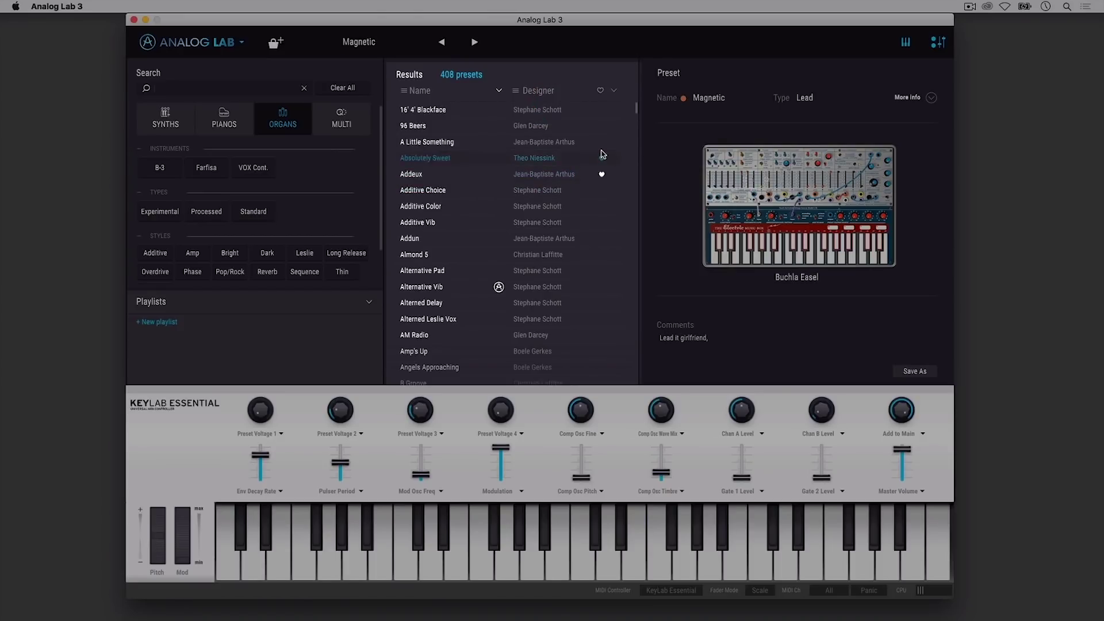
left_click(601, 91)
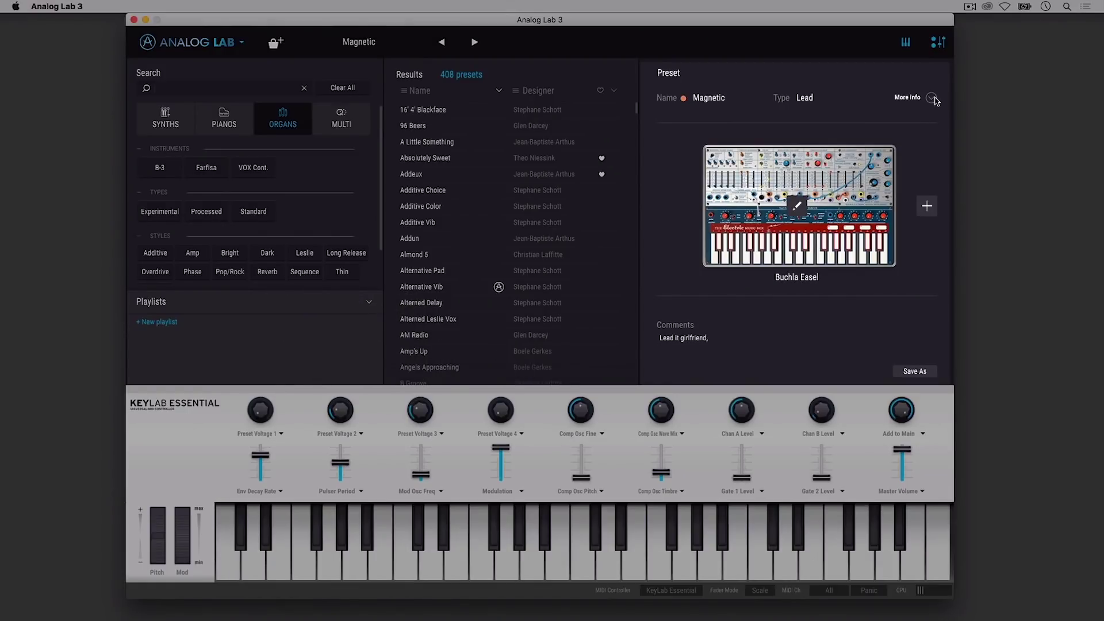
left_click(932, 98)
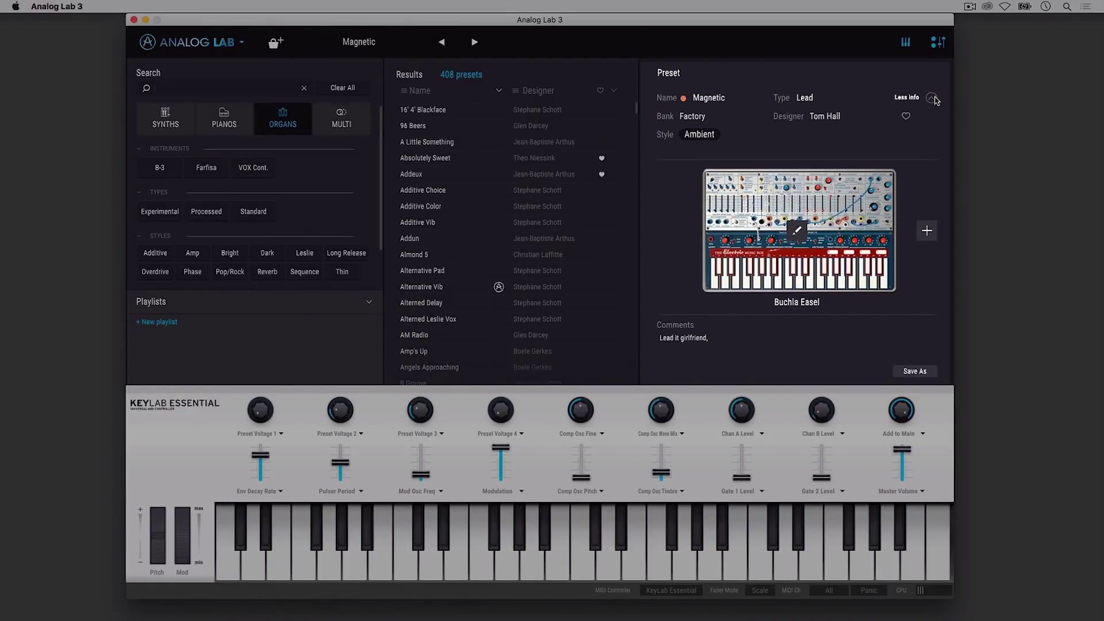
left_click(932, 98)
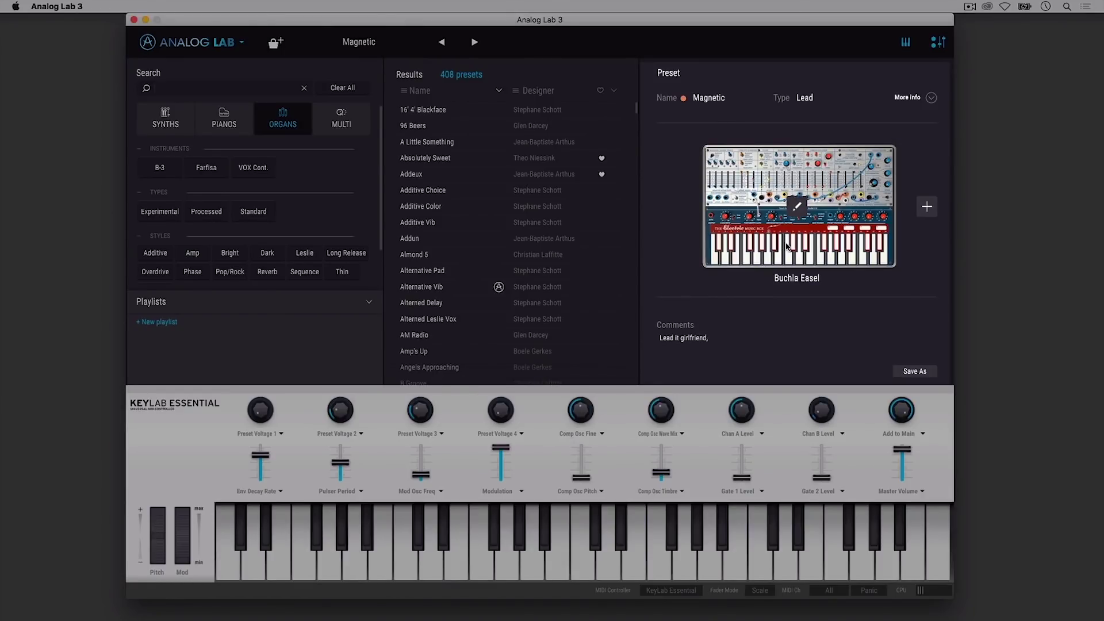
left_click(796, 208)
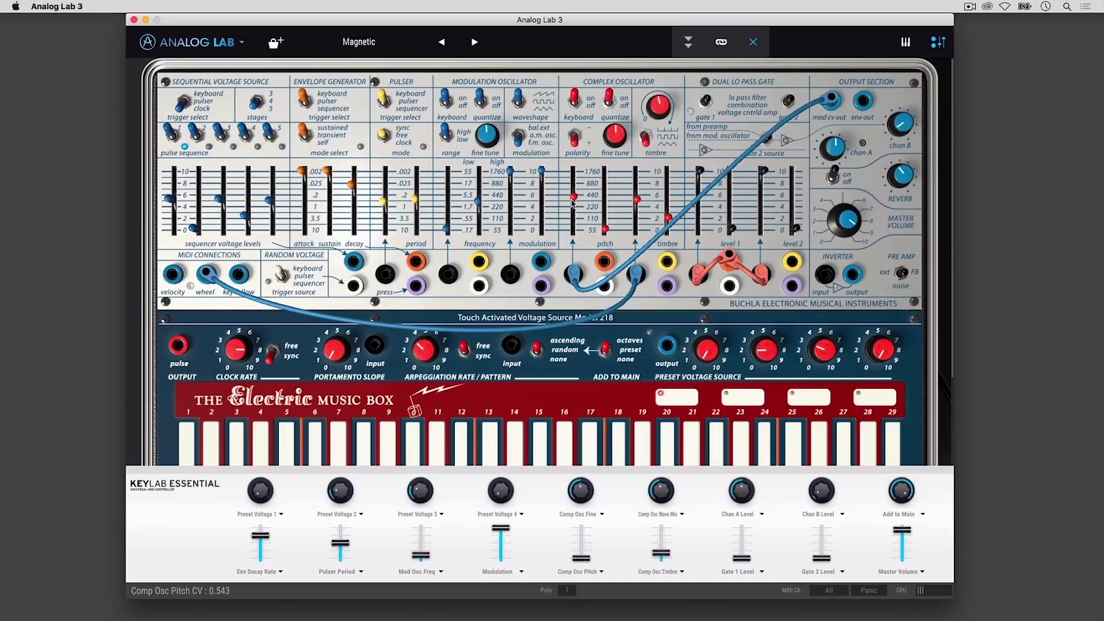
left_click(752, 42)
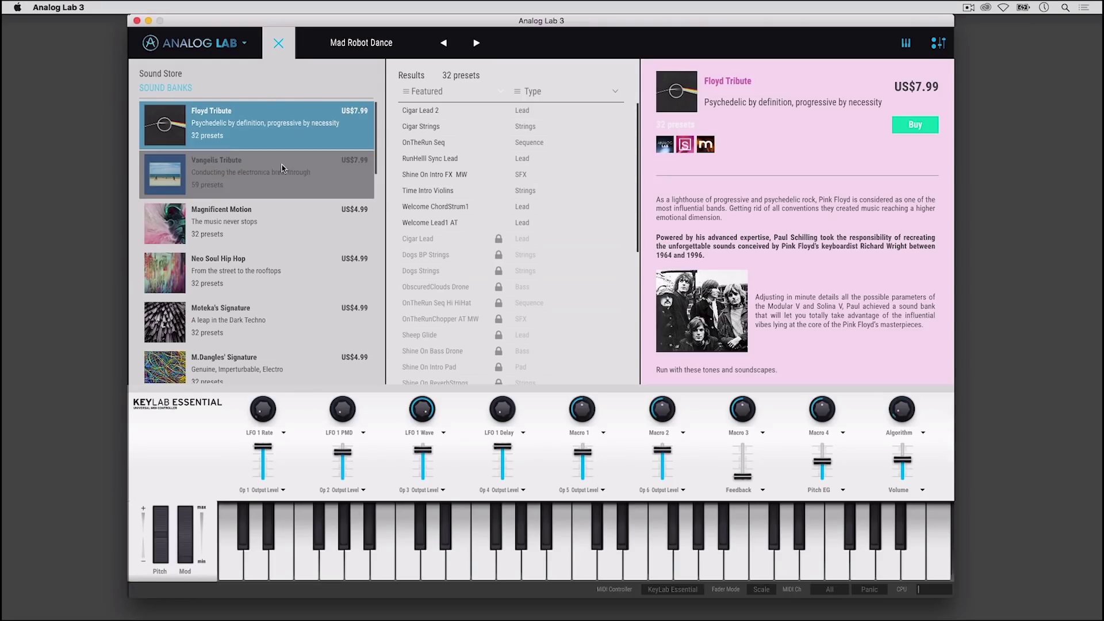
Scroll the Sound Store bank list and view the Iconic Vibration bank's details.
scroll(283, 170, "down", 5)
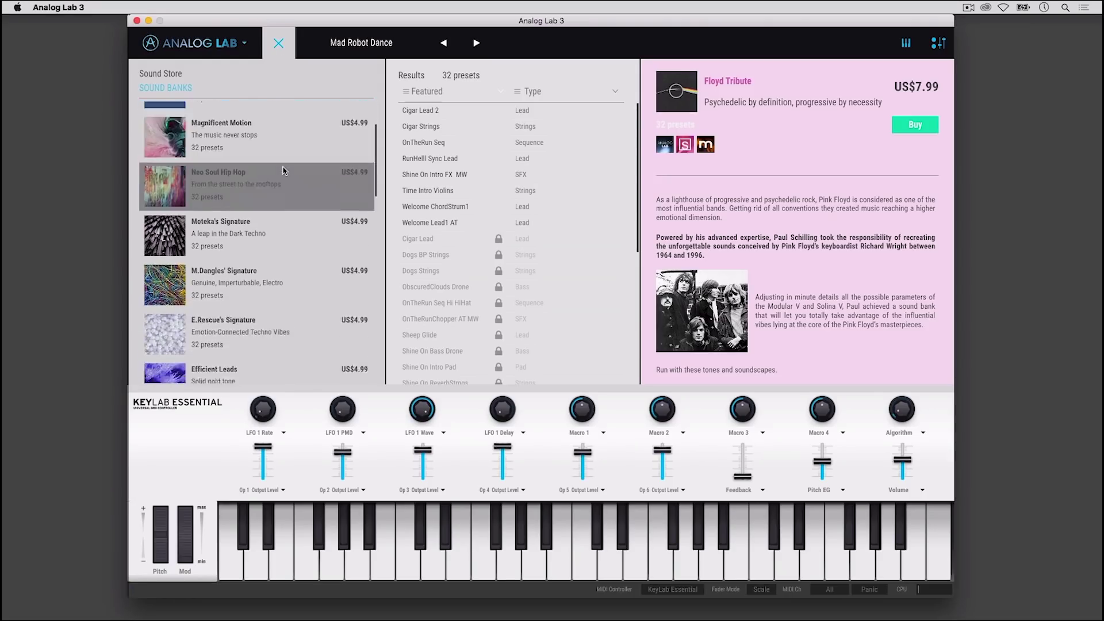
scroll(283, 170, "down", 10)
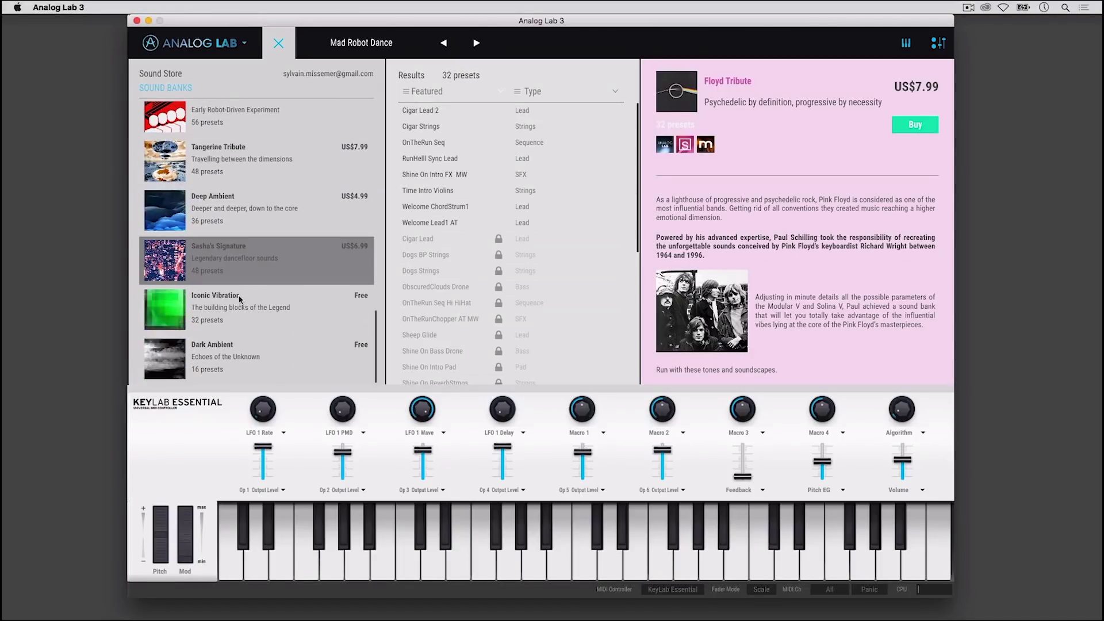
left_click(240, 299)
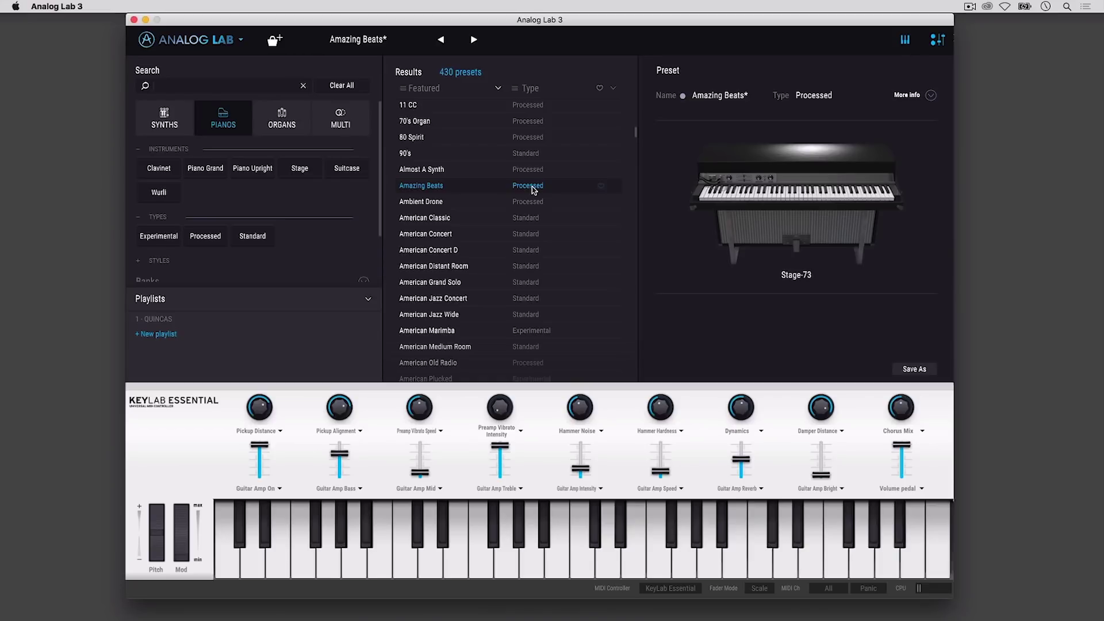
Reassign Dynamics to Chorus Mix and Guitar Amp Bright to Delay Mix, then revert Amazing Beats.
left_click(748, 431)
left_click(817, 227)
left_click(818, 488)
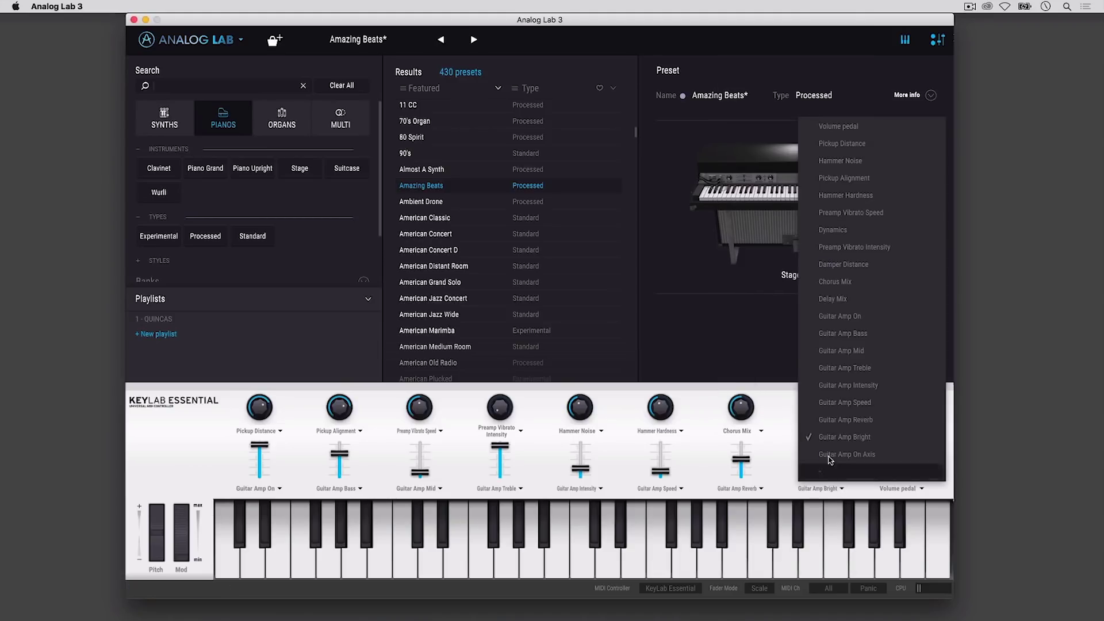
left_click(833, 299)
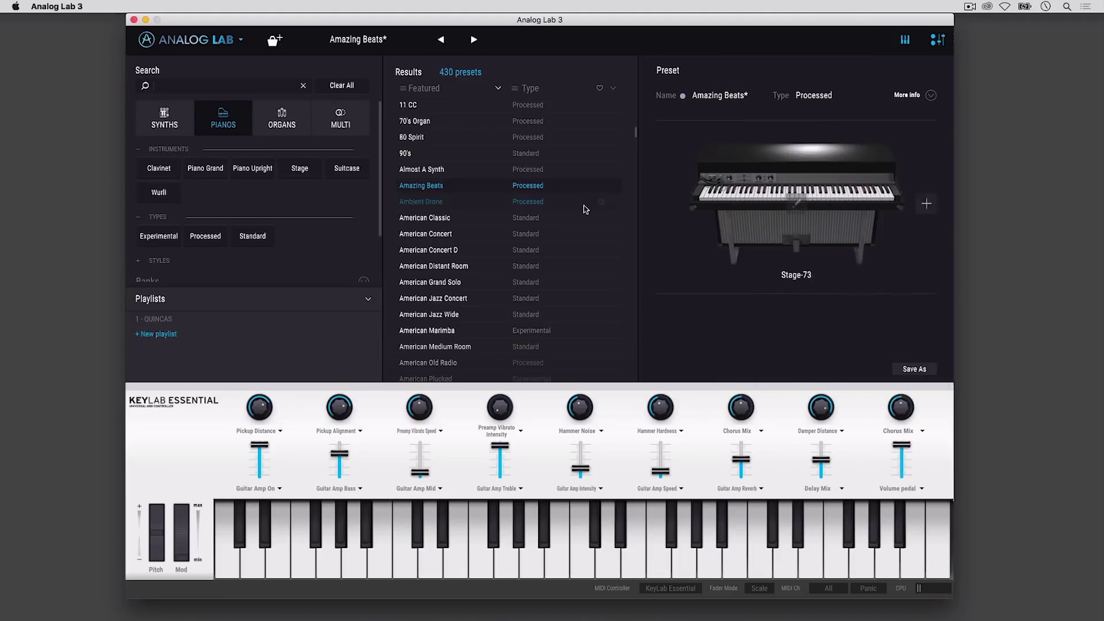
left_click(527, 186)
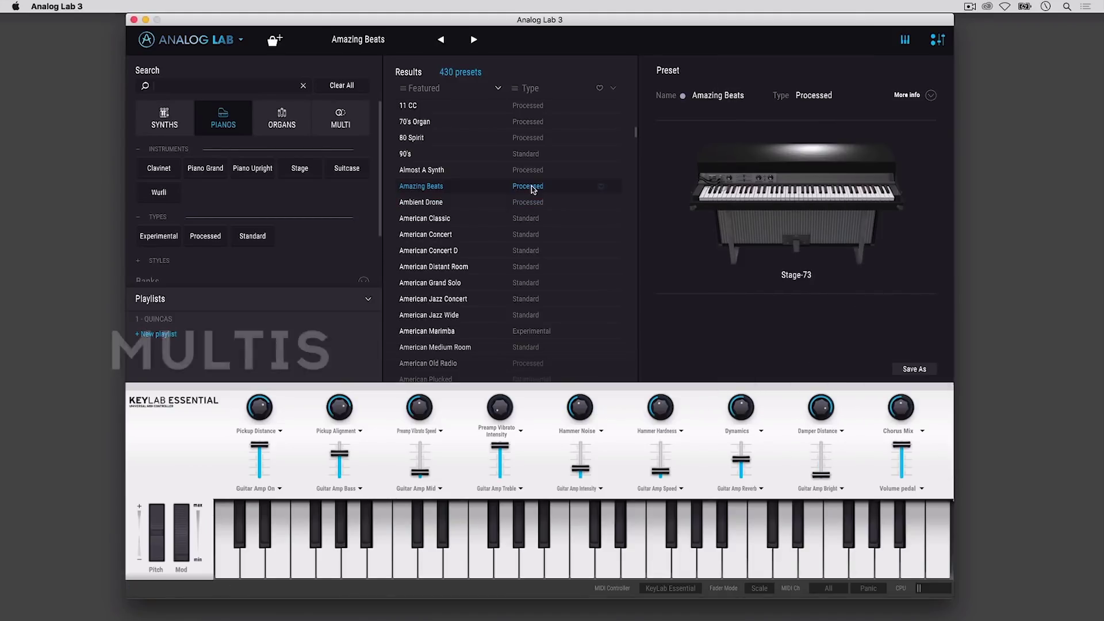
Search 'rom1', load Rom1A 11-E.PIANO 1 and start a multi with it as Part 1.
left_click(341, 85)
left_click(242, 87)
type("rom1")
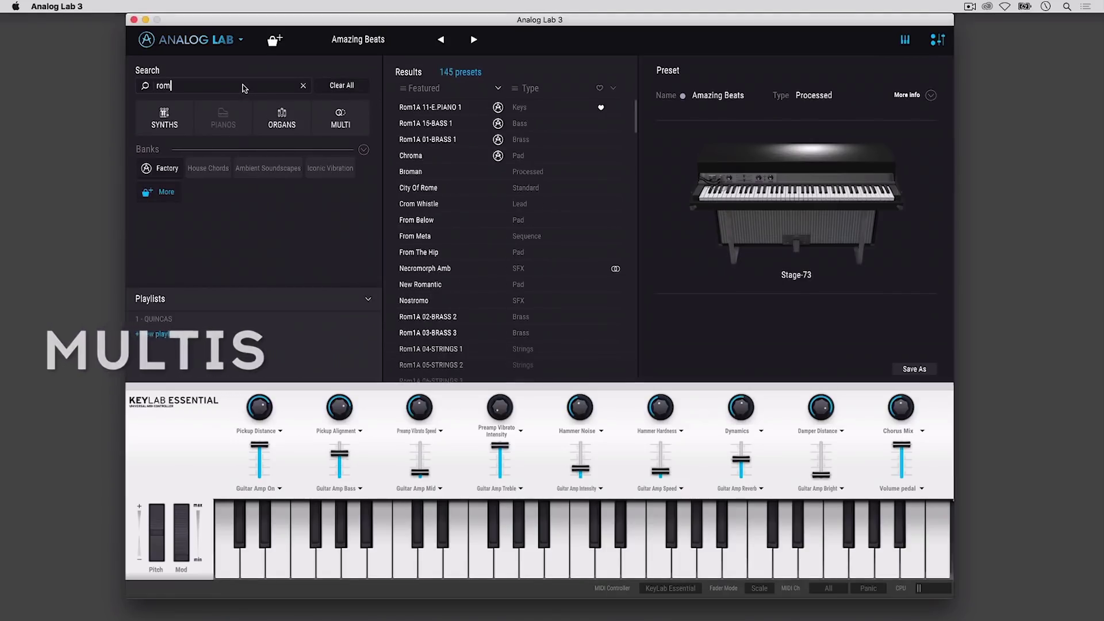
left_click(438, 108)
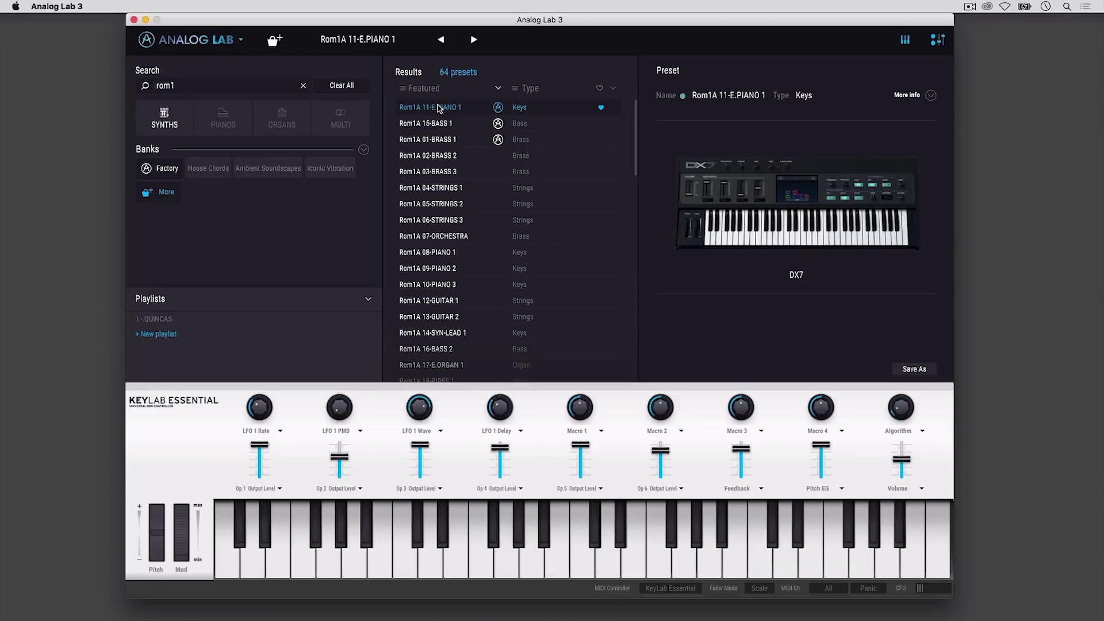
mouse_move(889, 188)
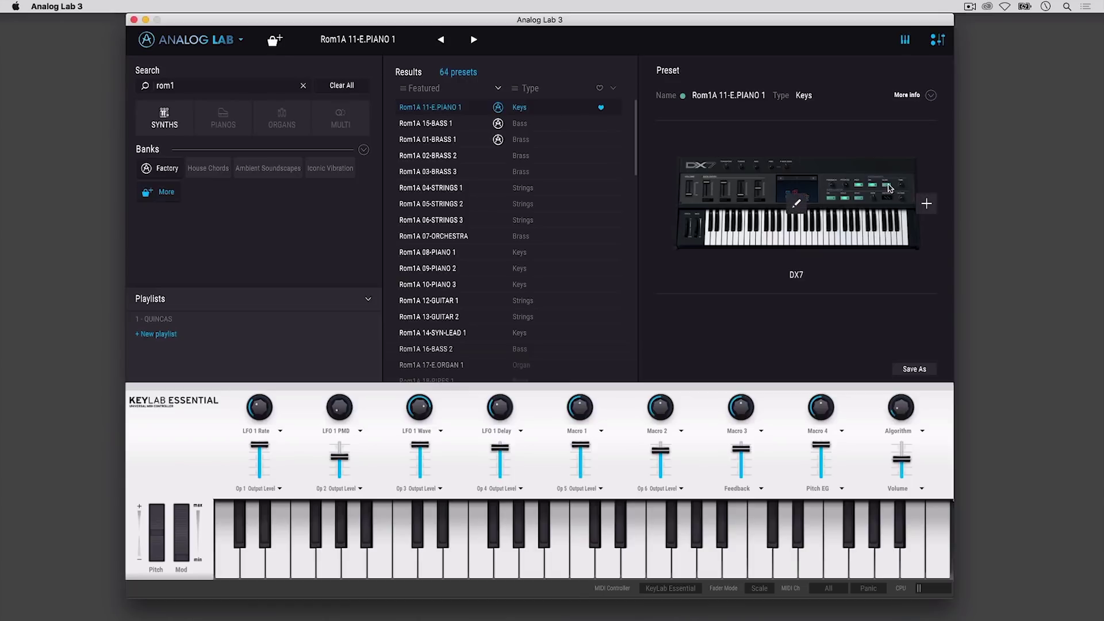
left_click(927, 203)
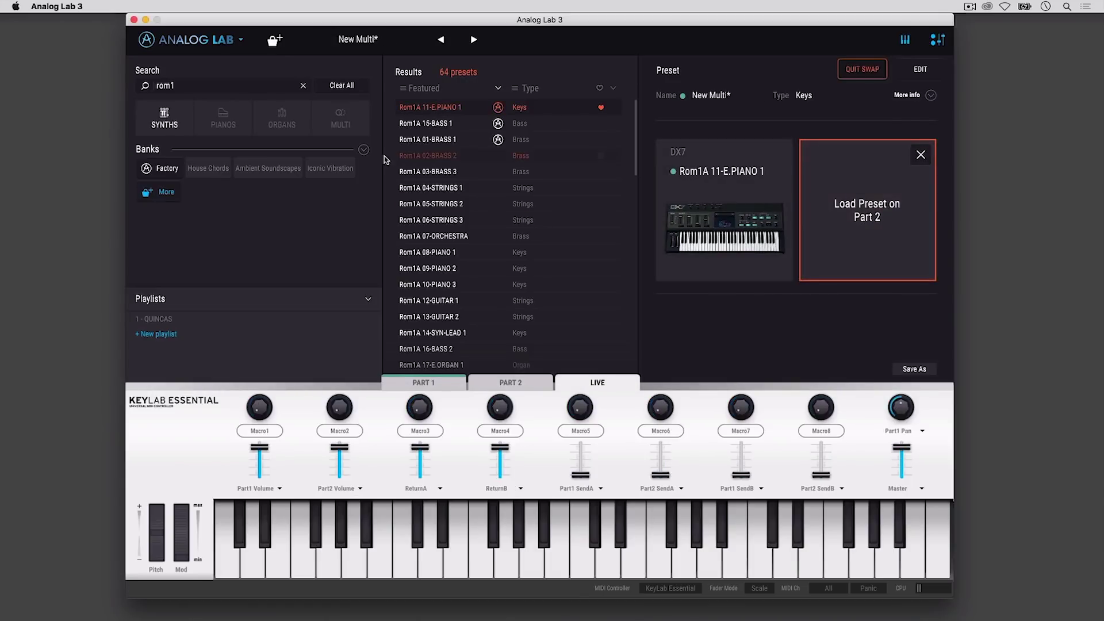
Search 'your' and drop the Your Move preset into Part 2.
left_click(342, 88)
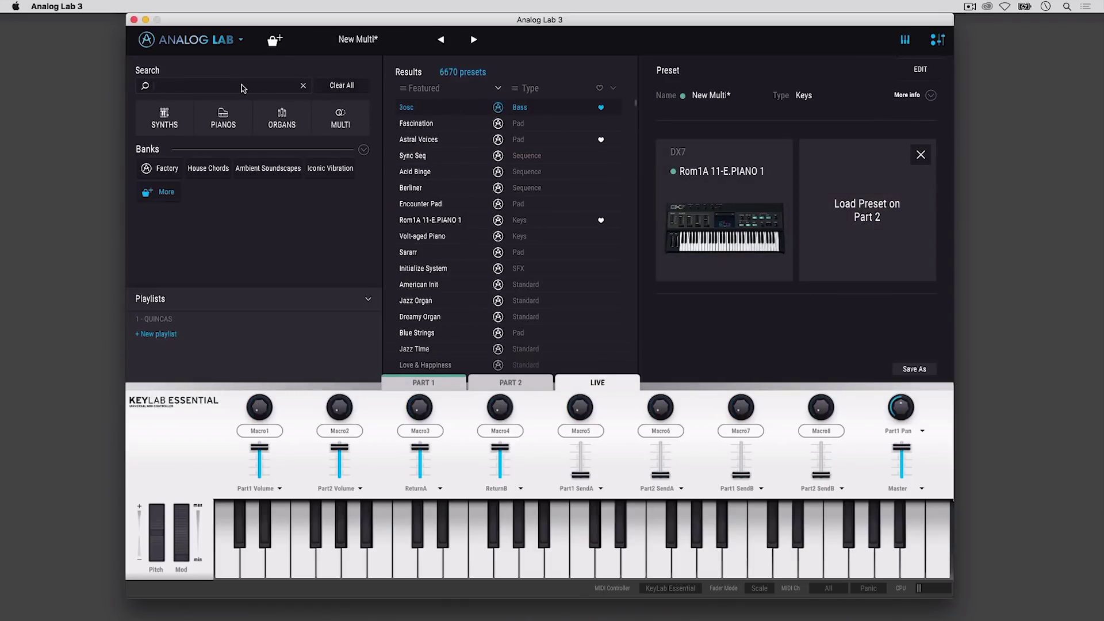
type("your")
left_click_drag(447, 107, 865, 221)
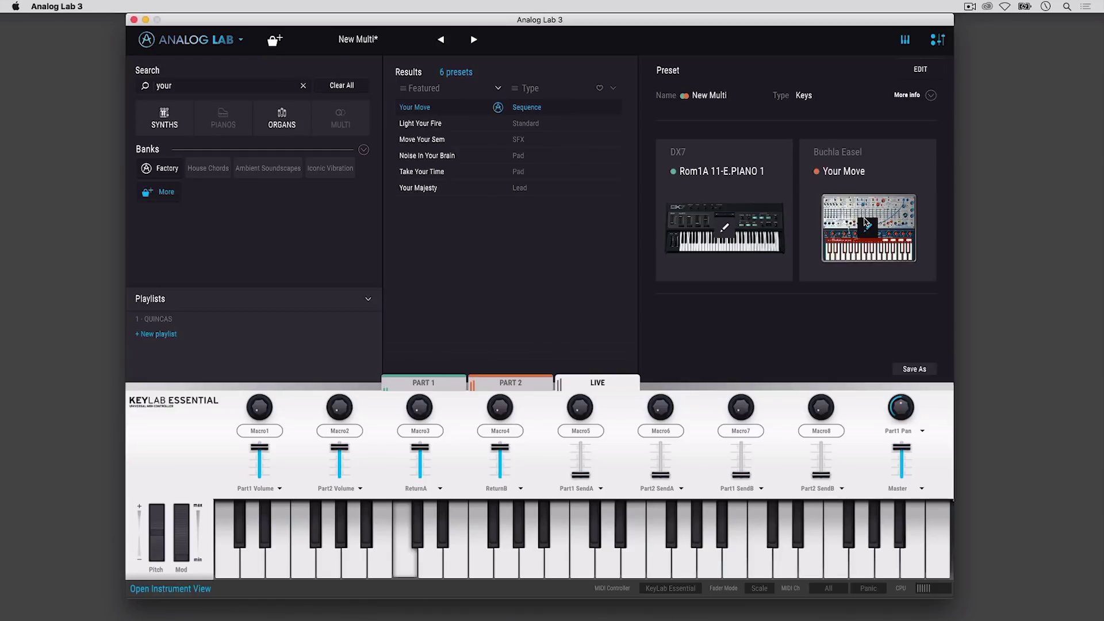
Set Part 1's lowest key to C2 and limit Part 2 to keys up to B1.
left_click(920, 69)
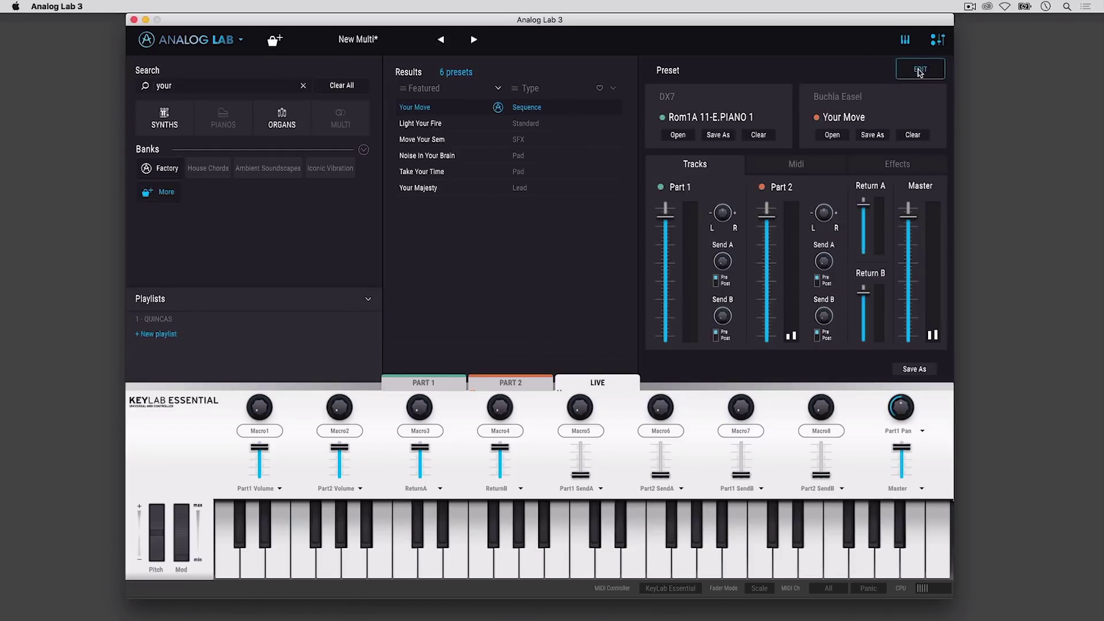
left_click(818, 166)
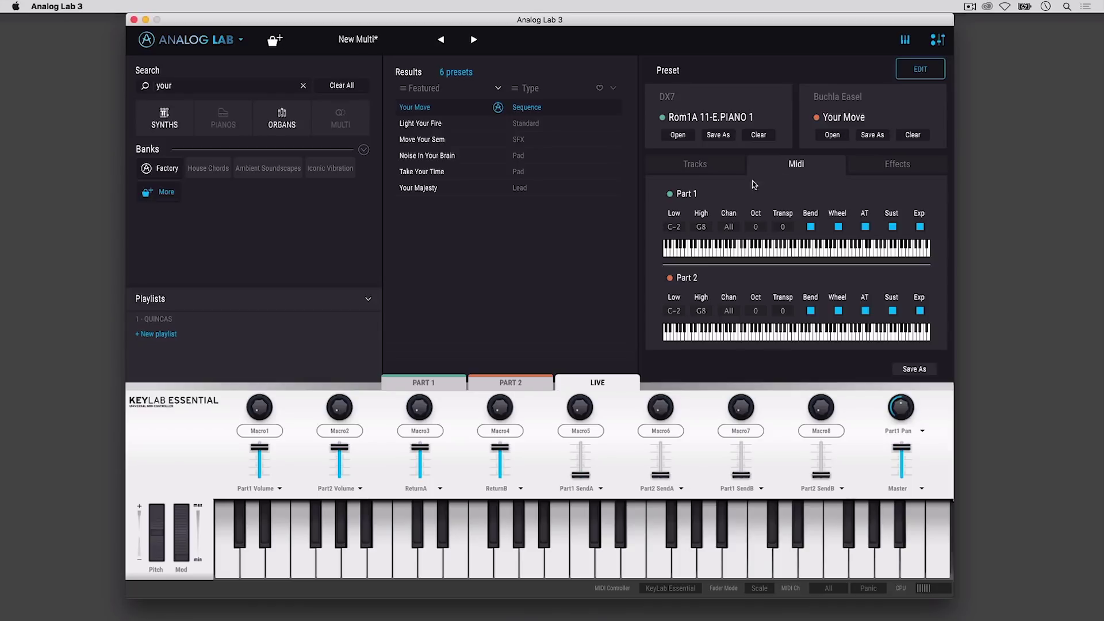
left_click_drag(677, 225, 686, 174)
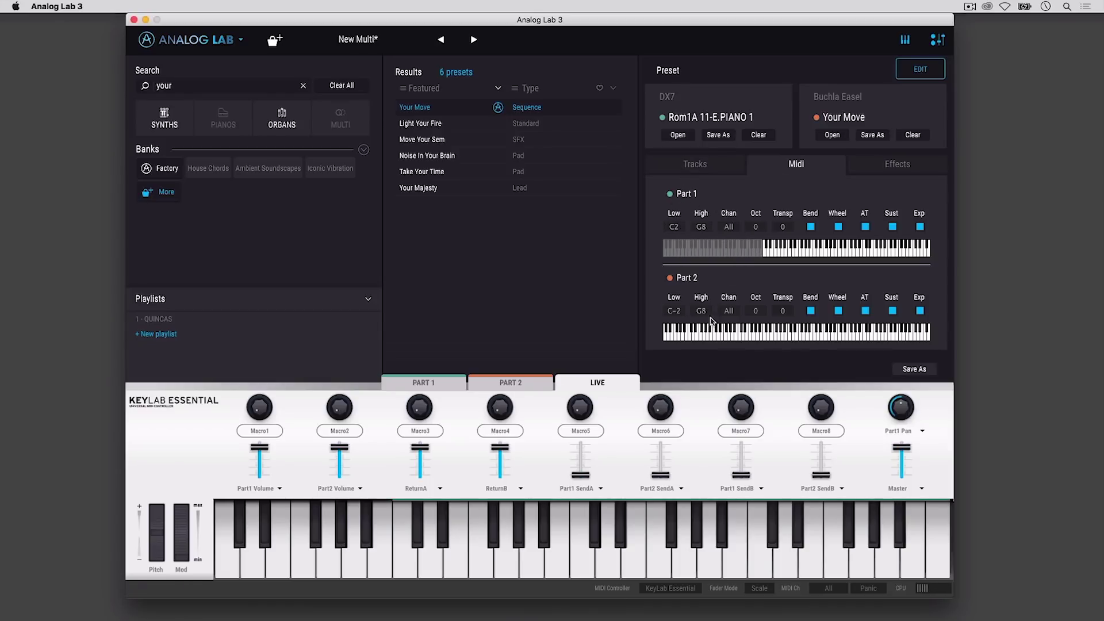
left_click_drag(712, 321, 699, 406)
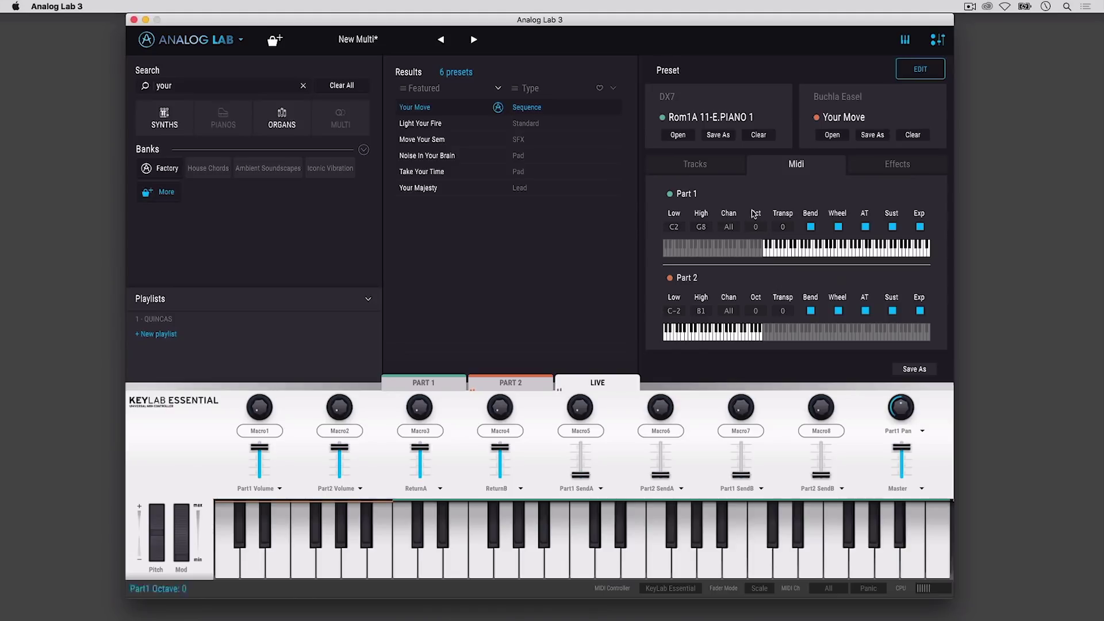
left_click(711, 171)
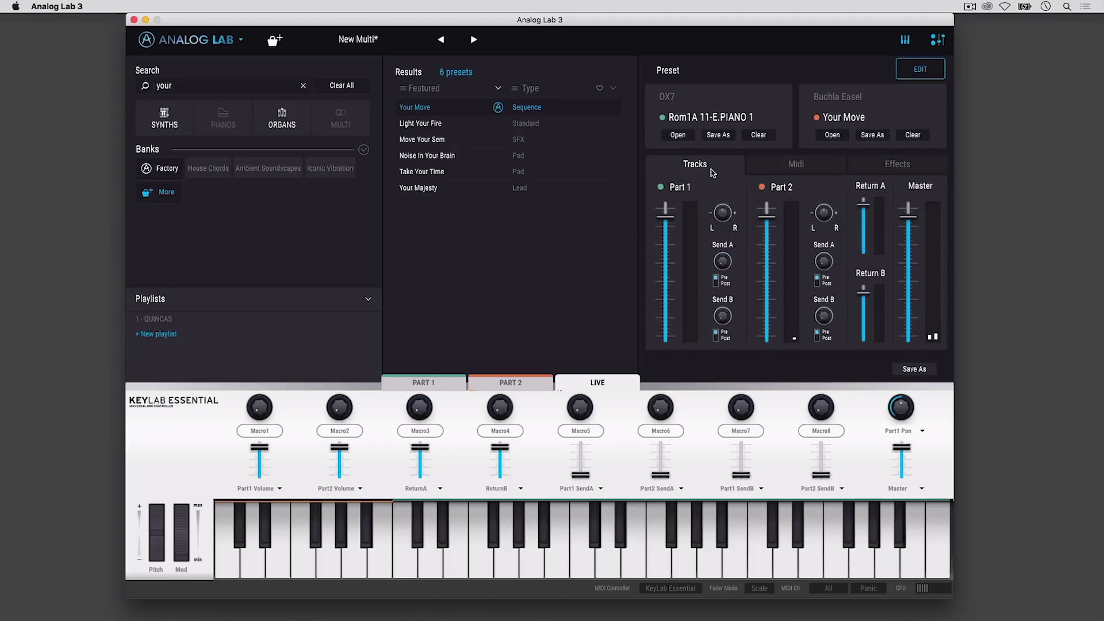
Lower both part volumes, then set FX A to Delay and FX B to Chorus.
left_click_drag(668, 224, 671, 240)
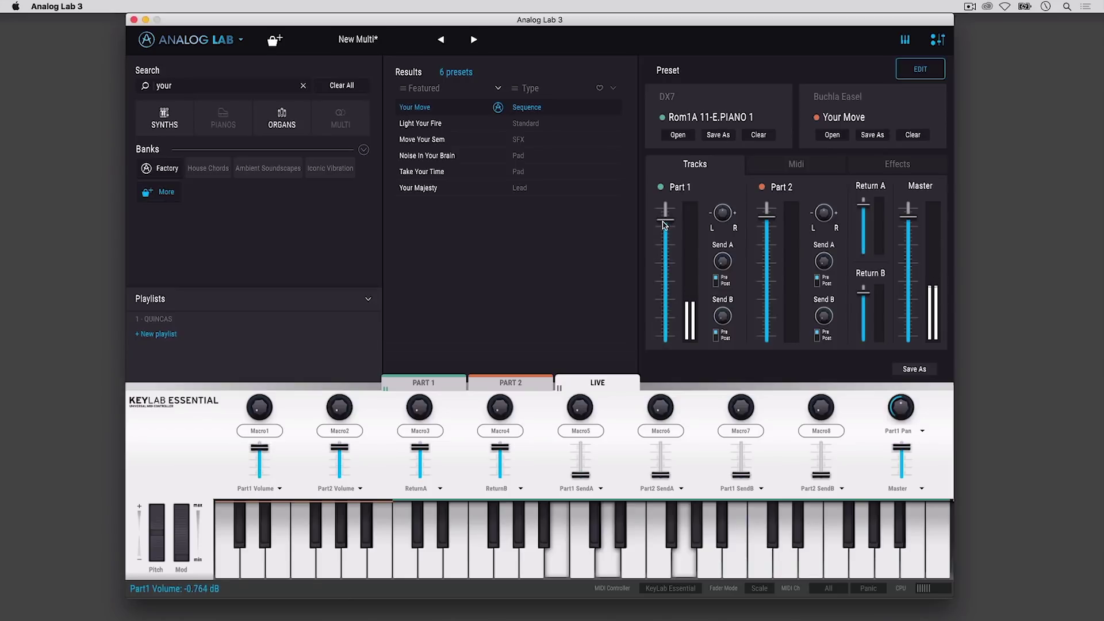
mouse_move(766, 217)
left_mouse_down()
mouse_move(768, 373)
mouse_move(769, 224)
left_mouse_up()
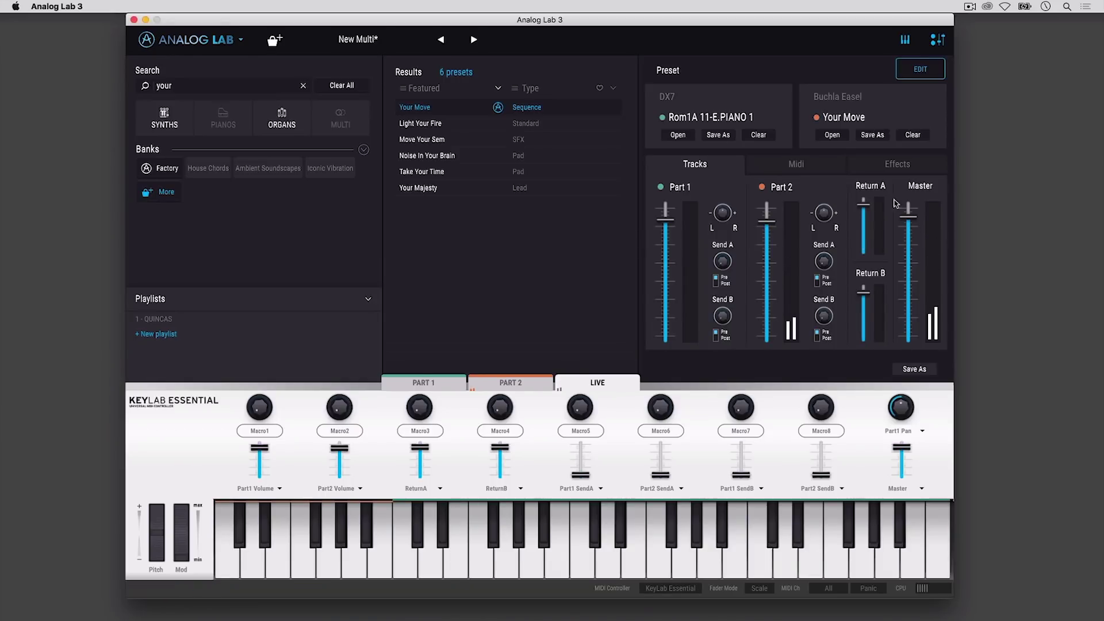
left_click(919, 167)
left_click(915, 183)
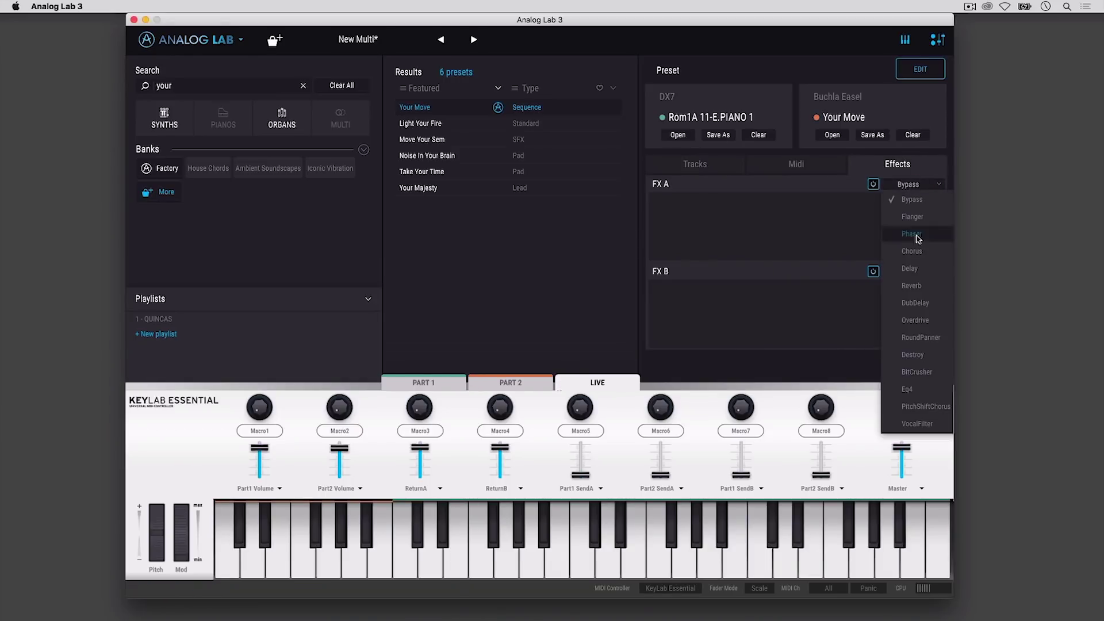
left_click(916, 269)
left_click(916, 270)
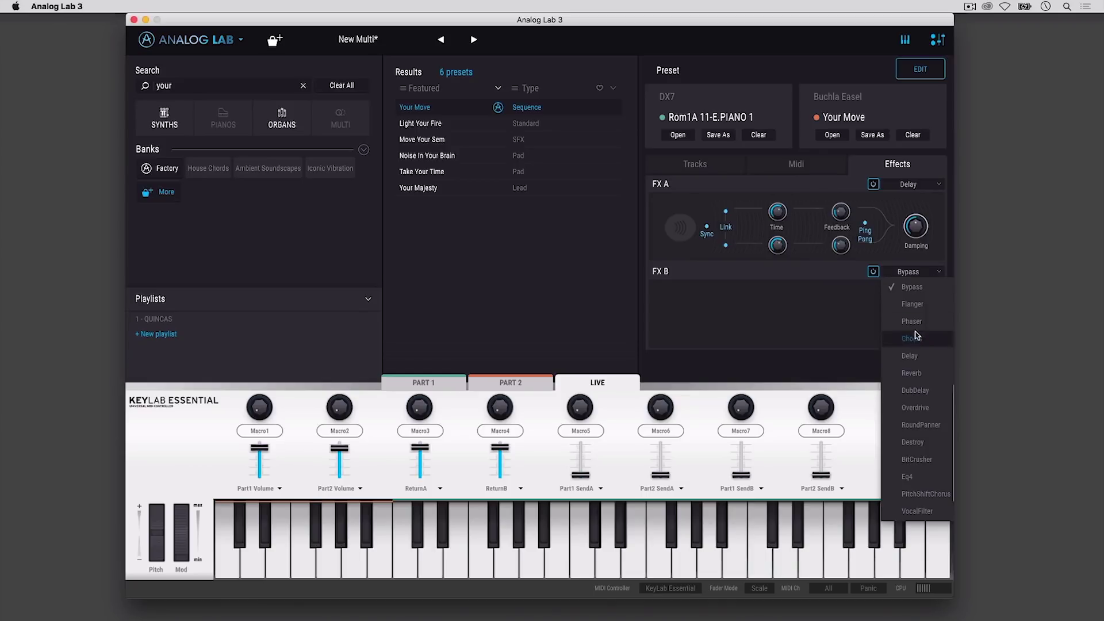
left_click(917, 338)
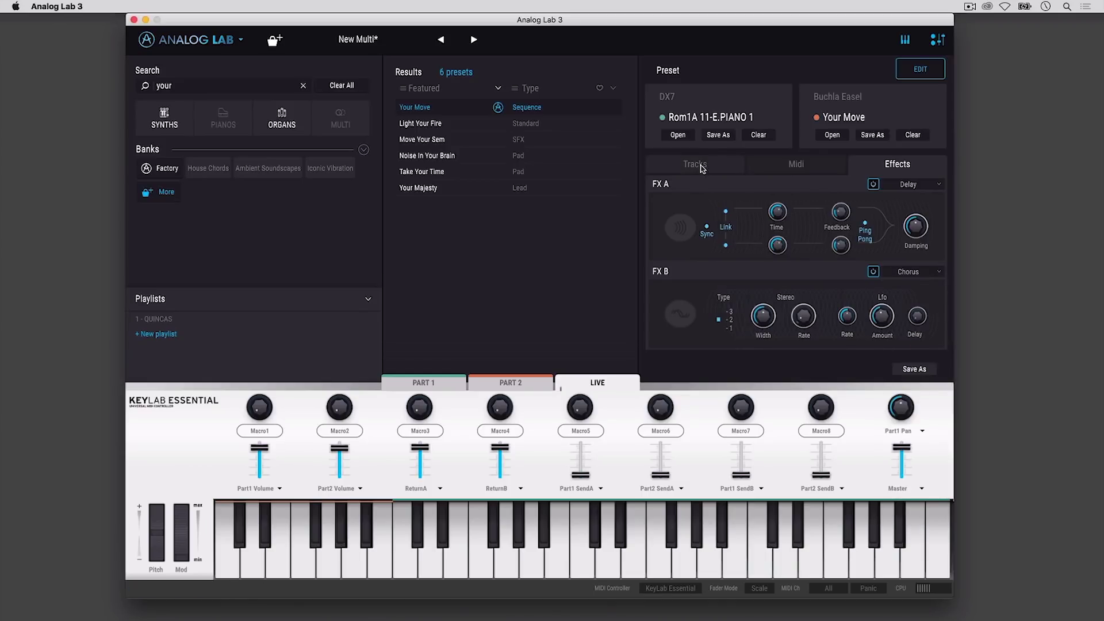
Send Part 1 to FX B at 0.656 and Part 2 to FX A at 0.812.
left_click(701, 168)
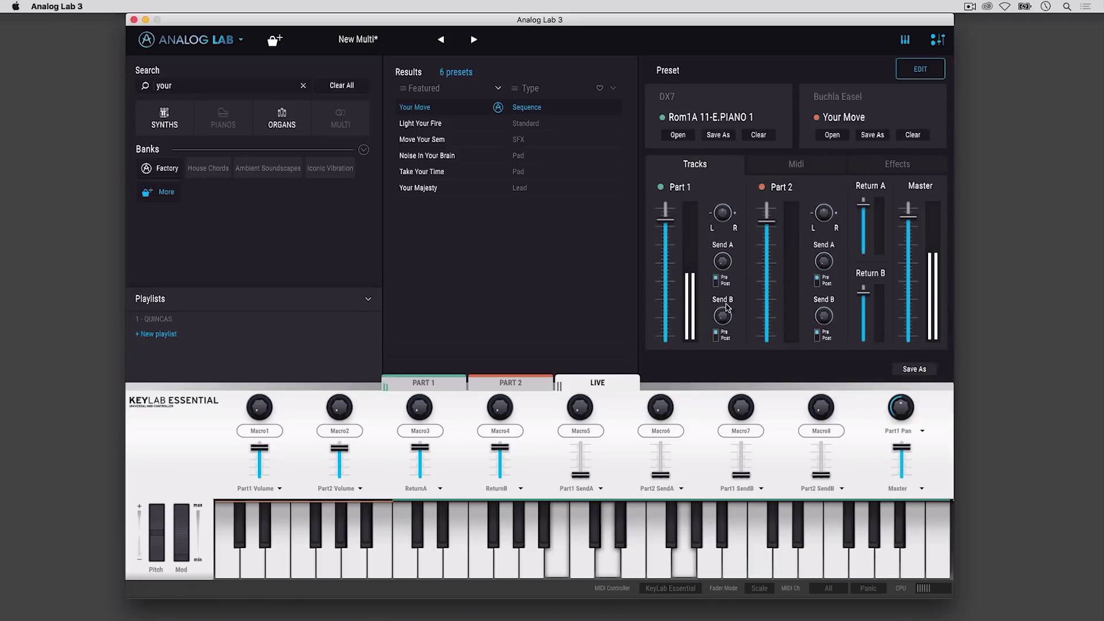
left_click_drag(727, 308, 735, 229)
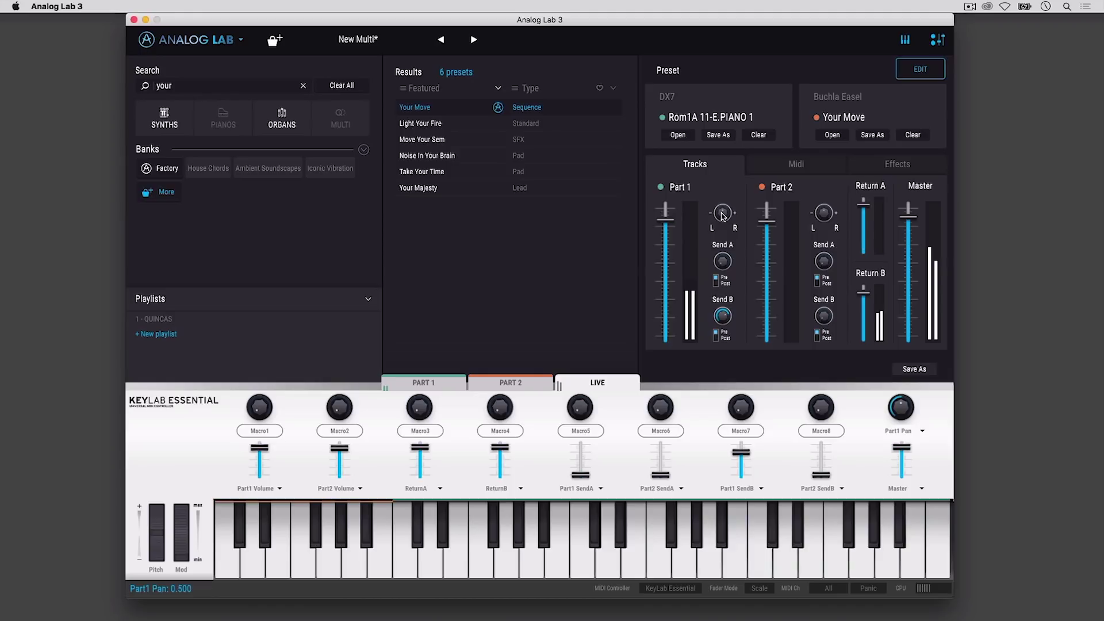
left_click_drag(824, 263, 830, 143)
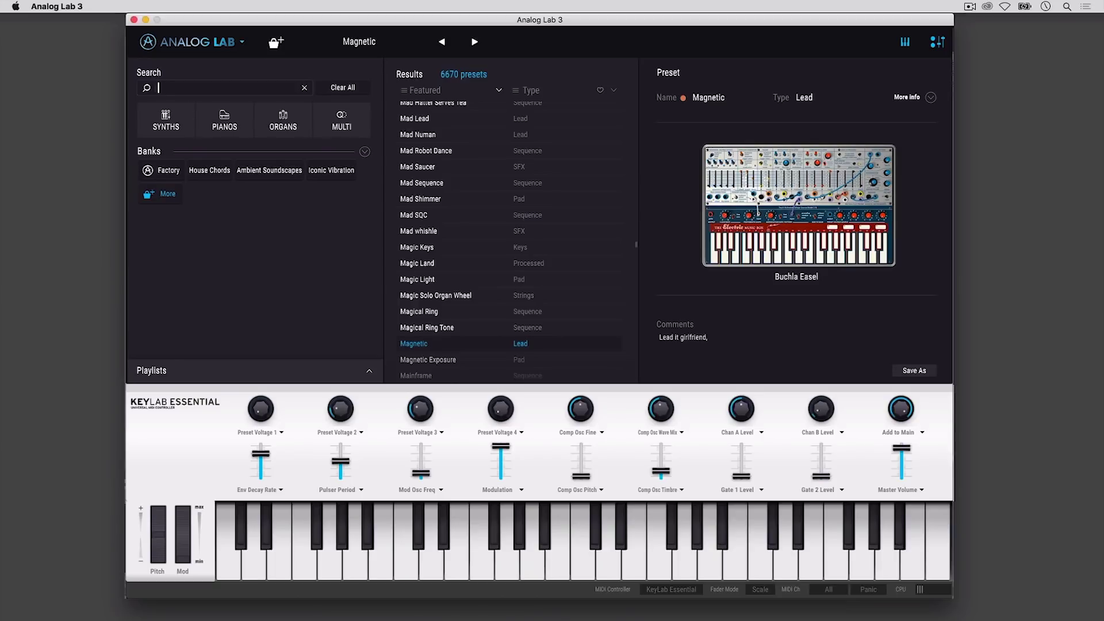
type("arp fast")
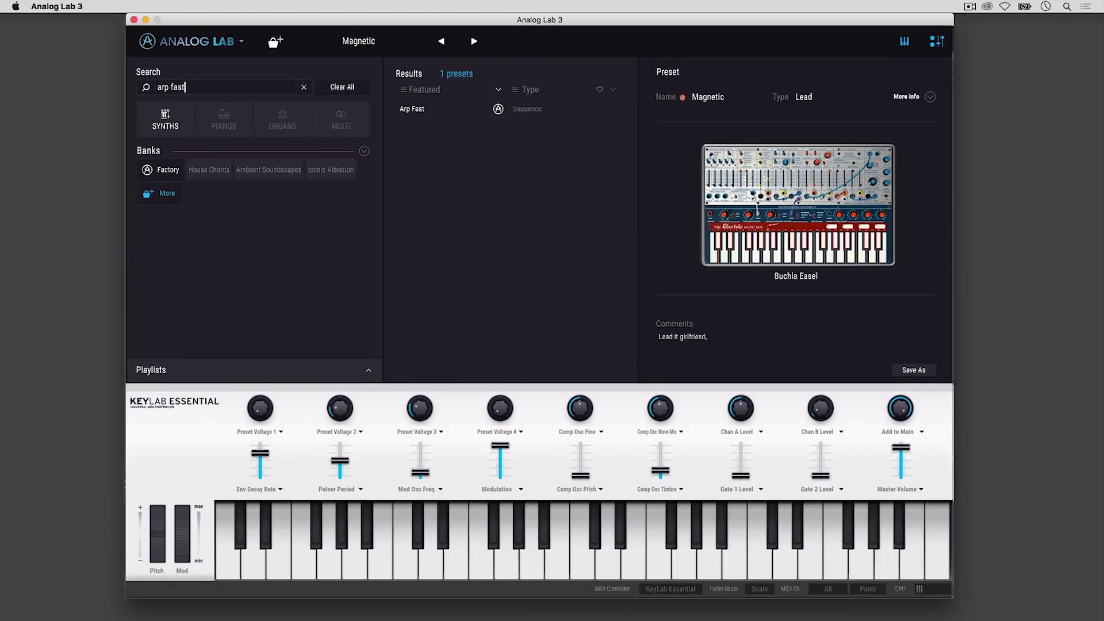
left_click(434, 113)
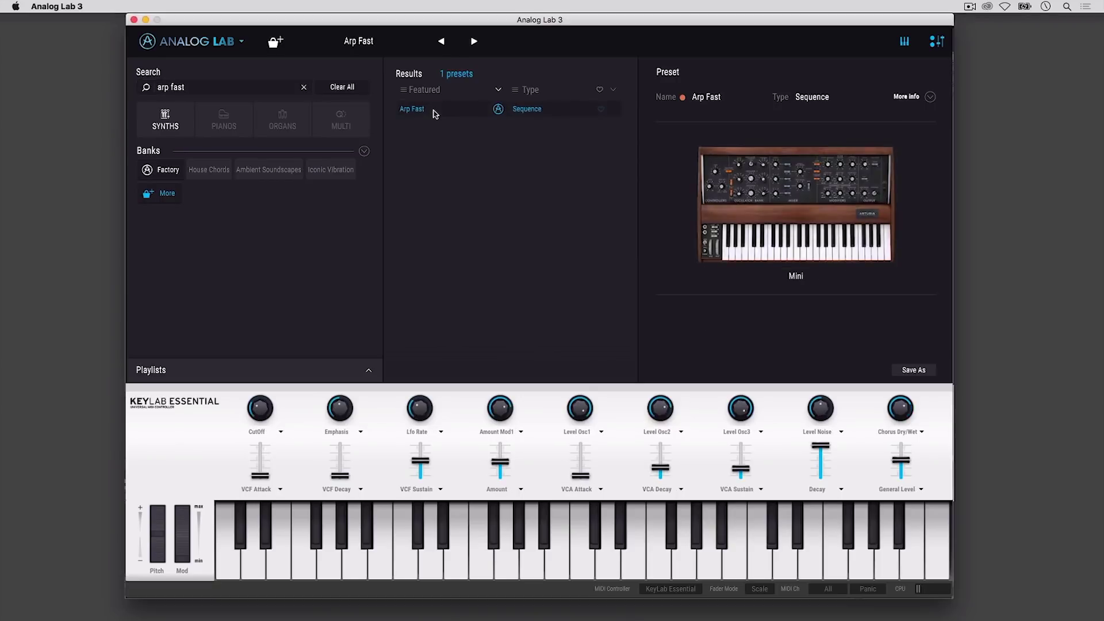
left_click(926, 217)
triple_click(172, 87)
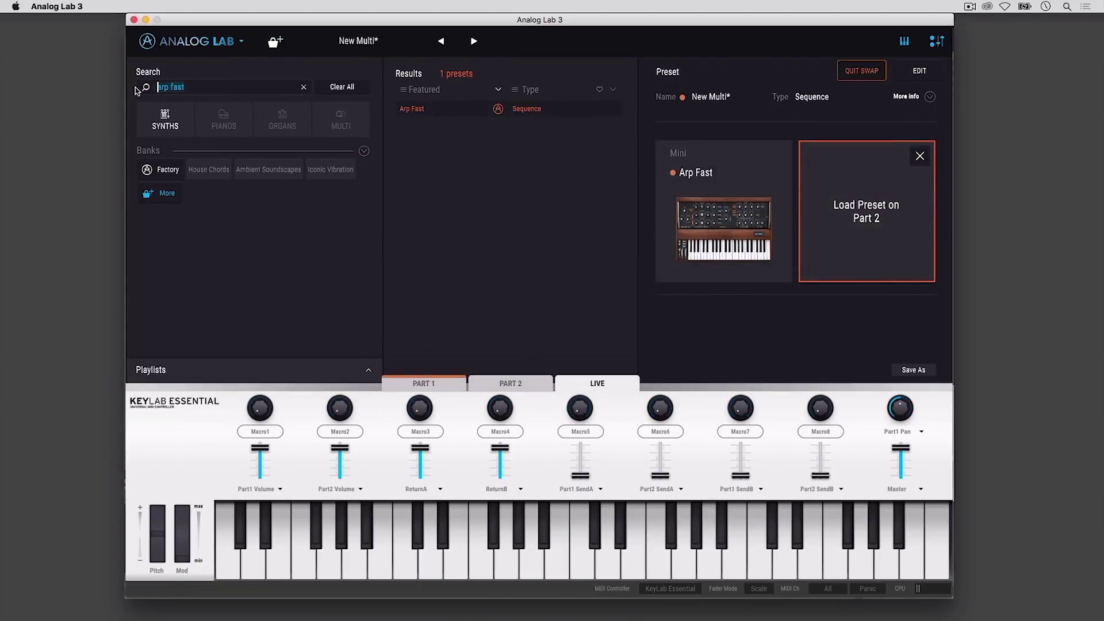
type("thunder")
left_click(420, 112)
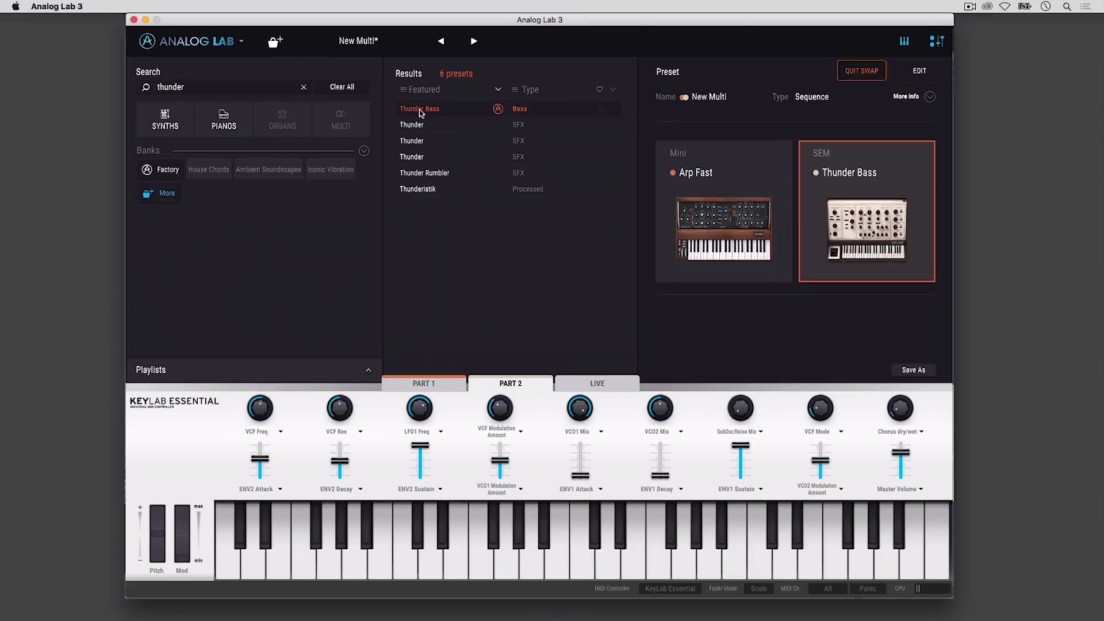
left_click(602, 384)
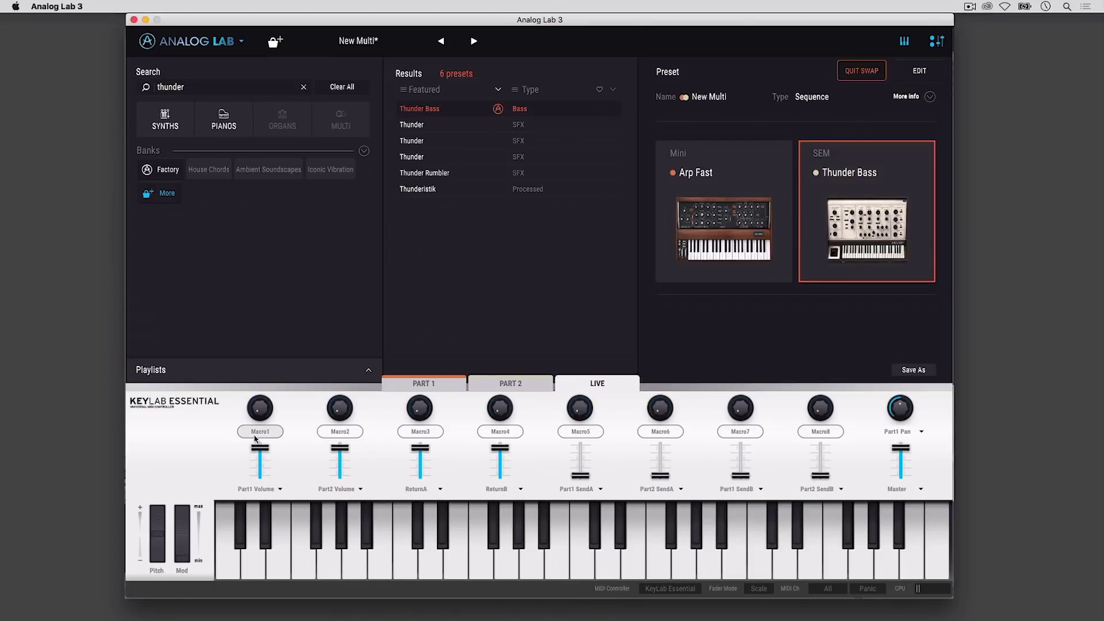
Make P1 CutOff Macro1's first target at 100% amount.
left_click(255, 436)
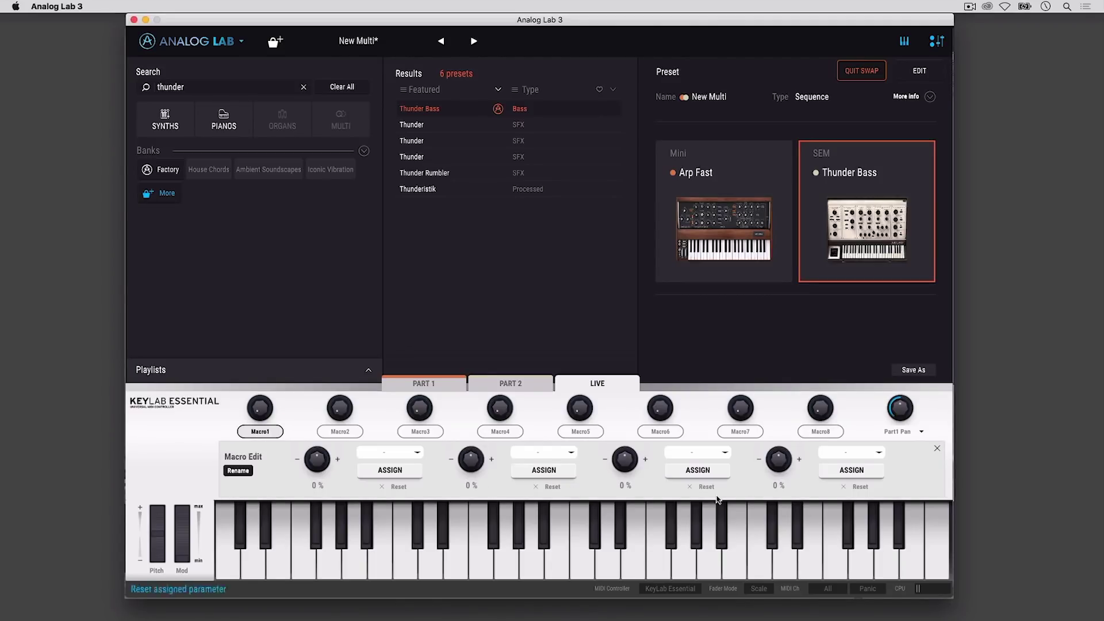
left_click(405, 455)
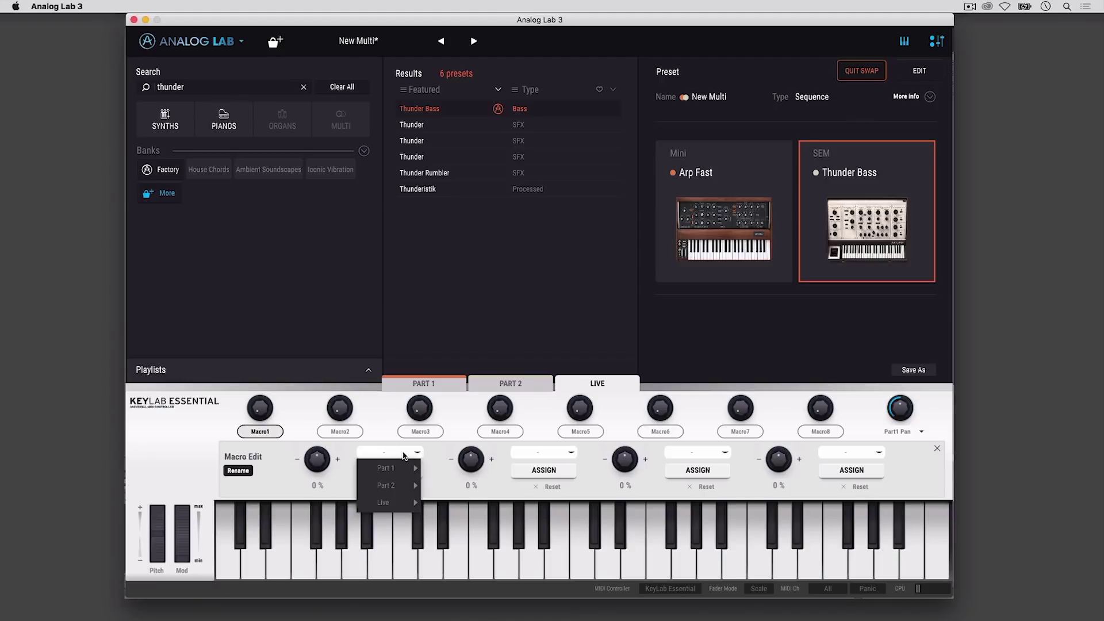
mouse_move(395, 469)
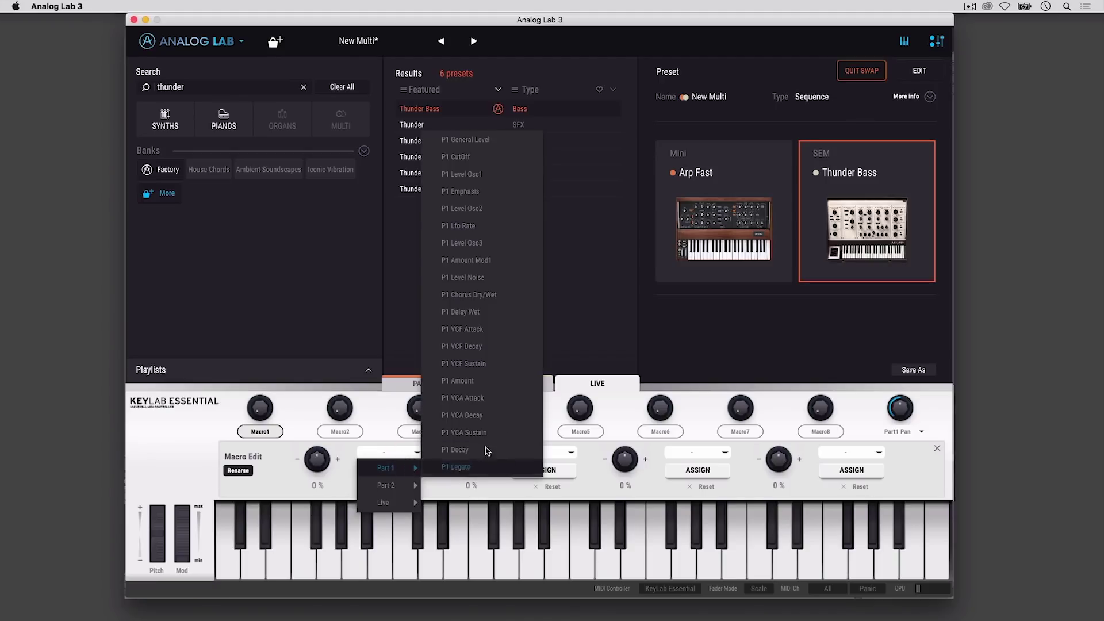
left_click(506, 157)
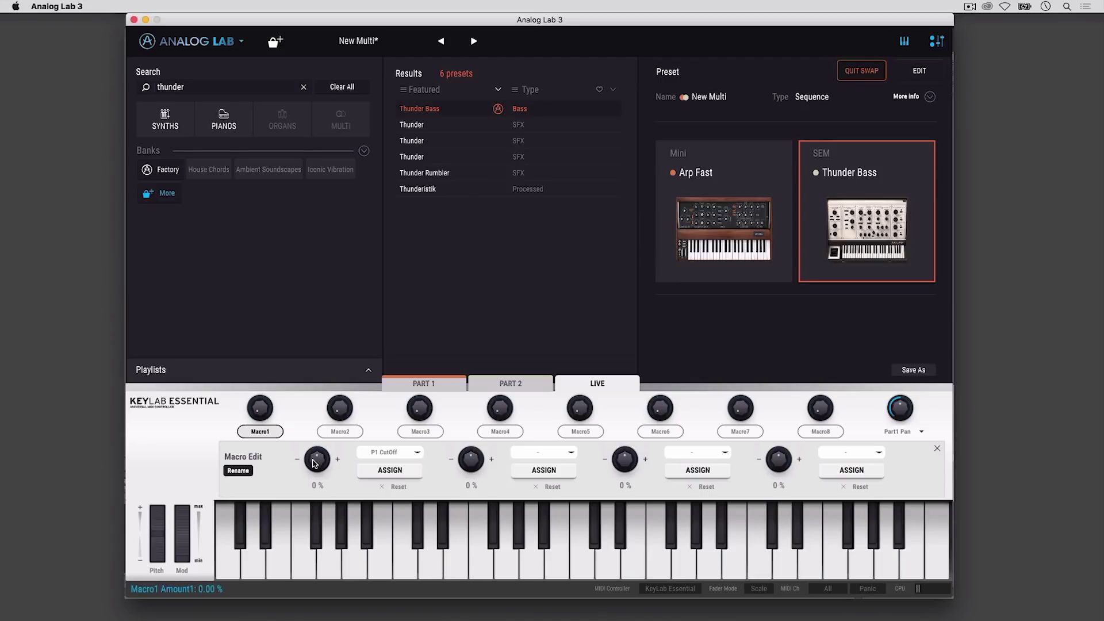
left_click_drag(315, 464, 303, 340)
Add P2 VCF Freq as Macro1's second target at 100% amount.
left_click(569, 453)
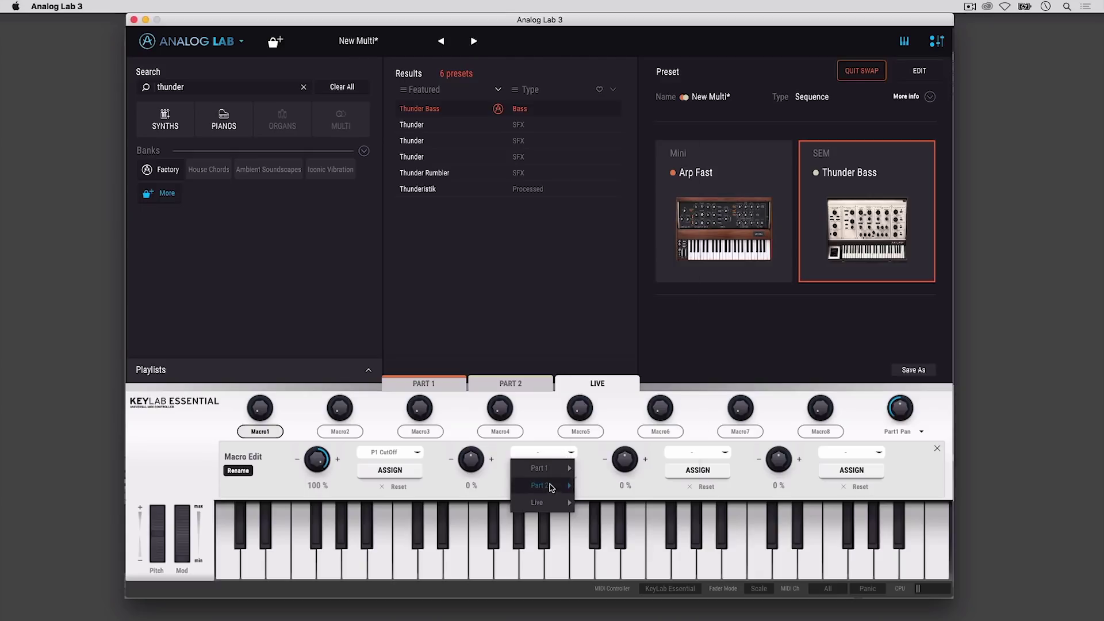
mouse_move(551, 488)
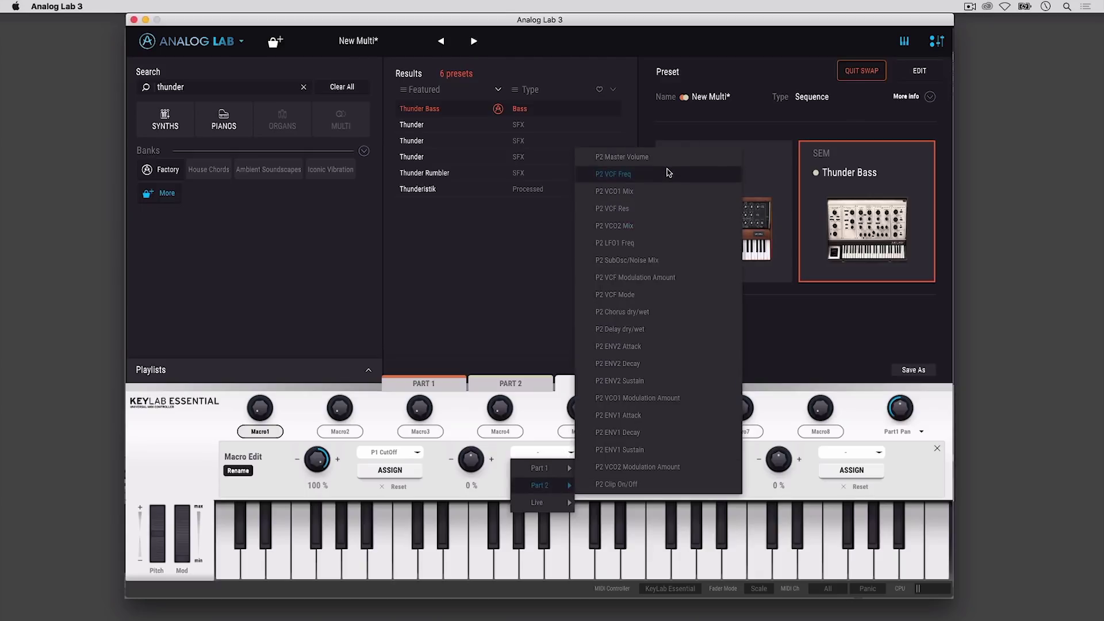
left_click(667, 173)
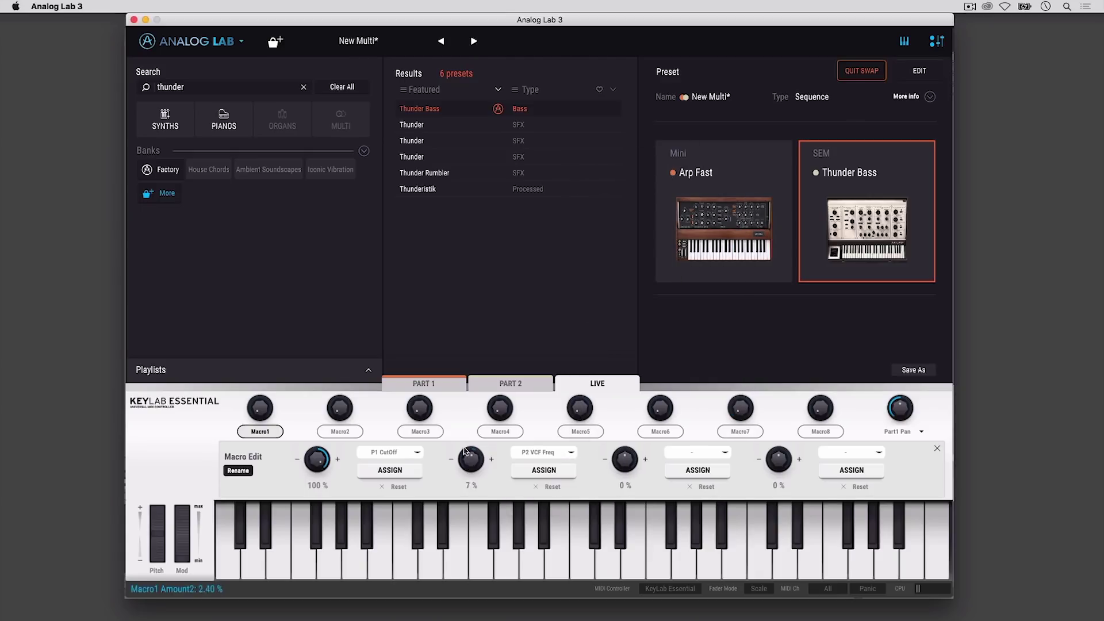
left_click_drag(464, 451, 456, 352)
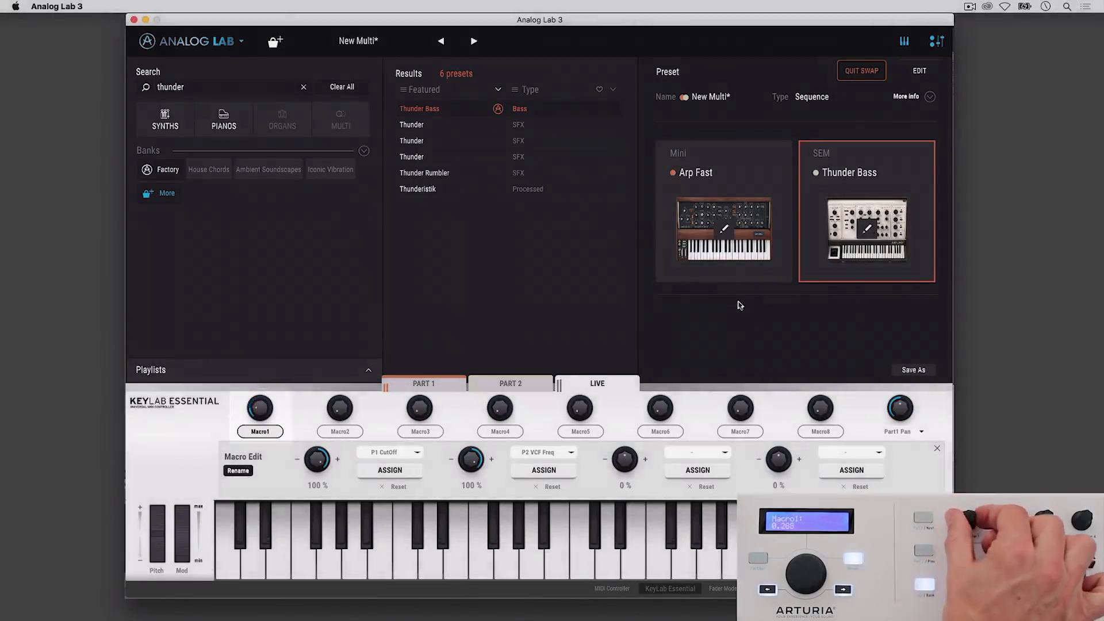
View the Mini's full instrument panel, then the SEM's, closing each back to the browser.
left_click(724, 229)
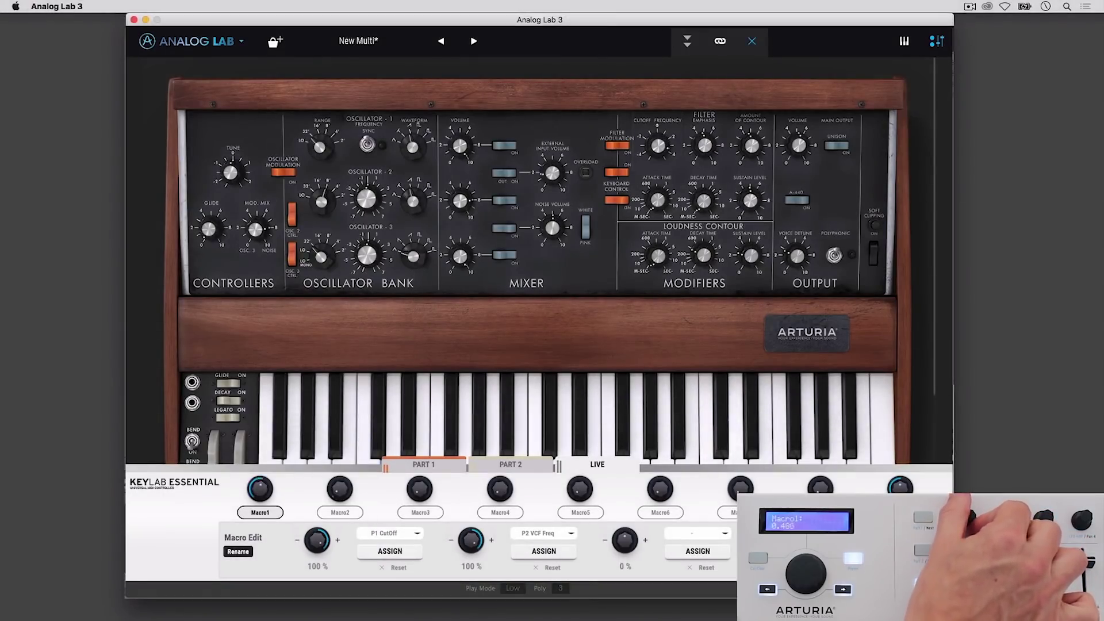
left_click(752, 41)
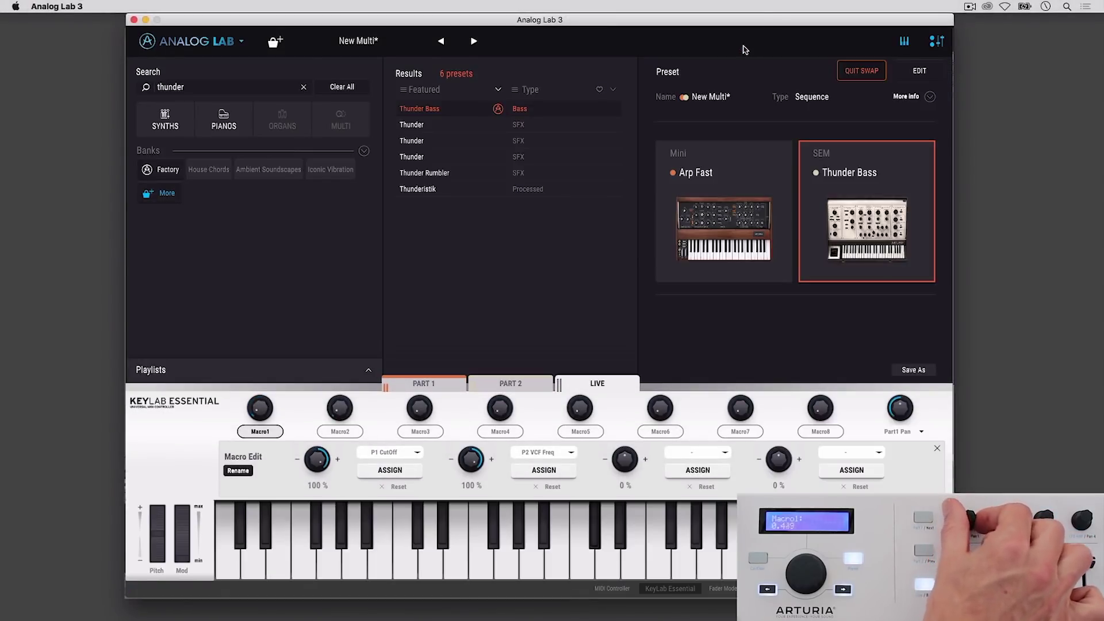
left_click(869, 229)
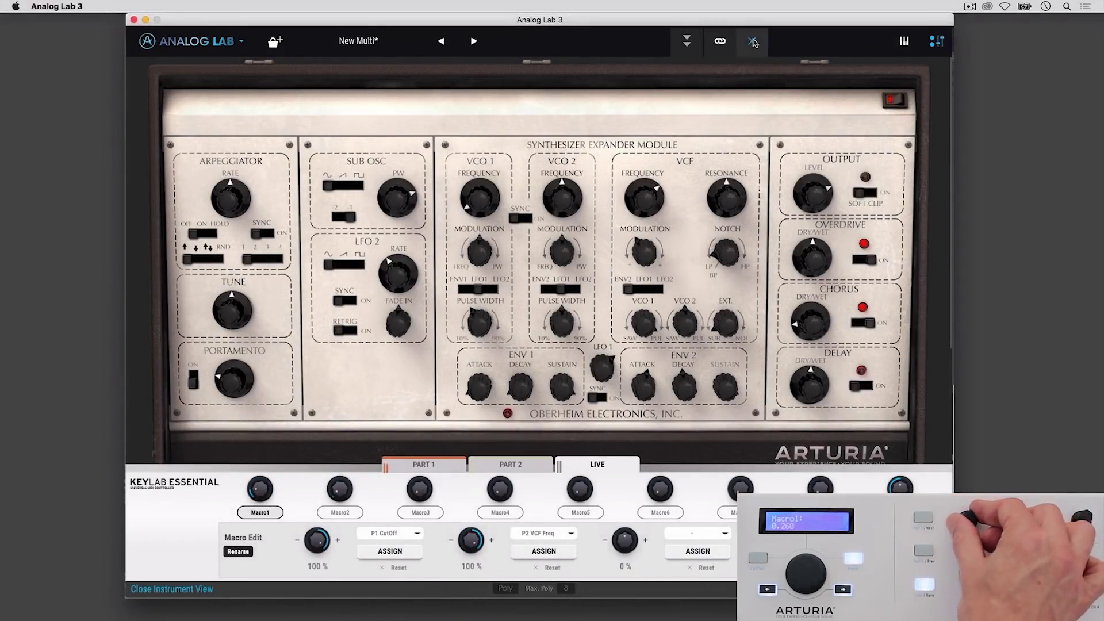
left_click(754, 42)
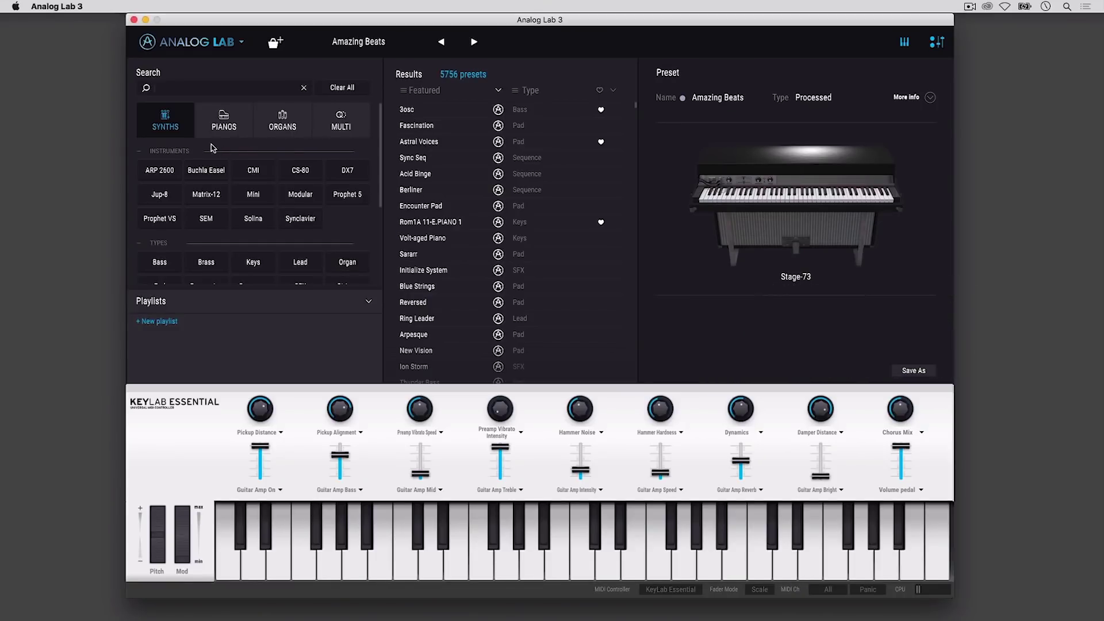
Start a new playlist and add the American Large Studio grand piano to it.
left_click(170, 126)
left_click(158, 321)
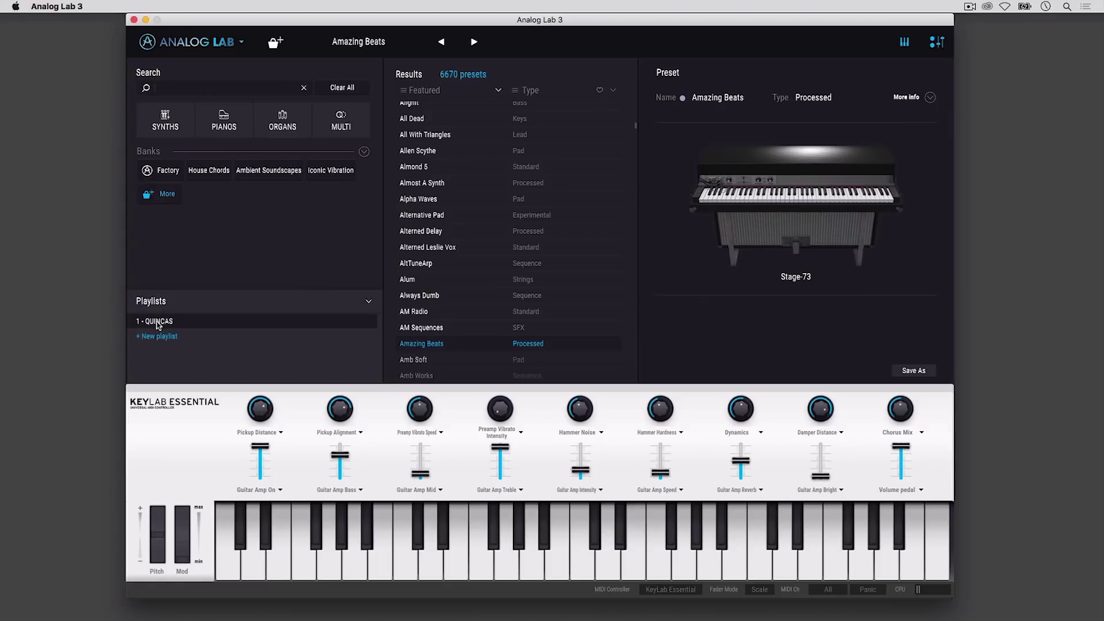
left_click(224, 121)
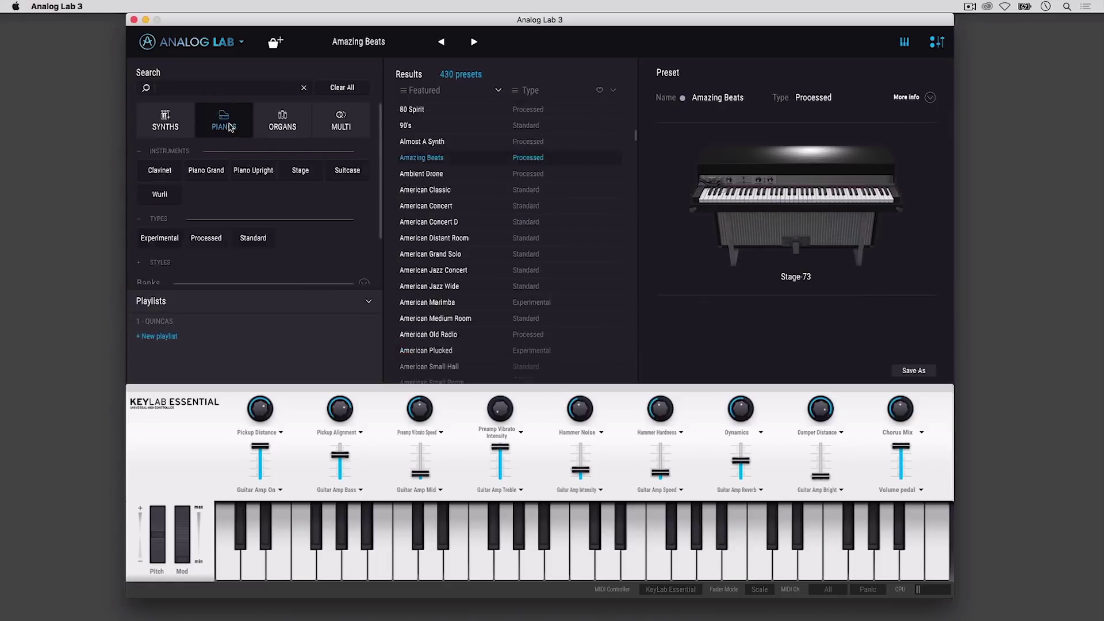
left_click(206, 170)
left_click(422, 141)
left_click_drag(423, 141, 283, 322)
Add the Sam 4 Life stage piano and the Funk AD Wah clavinet to the playlist.
left_click(300, 171)
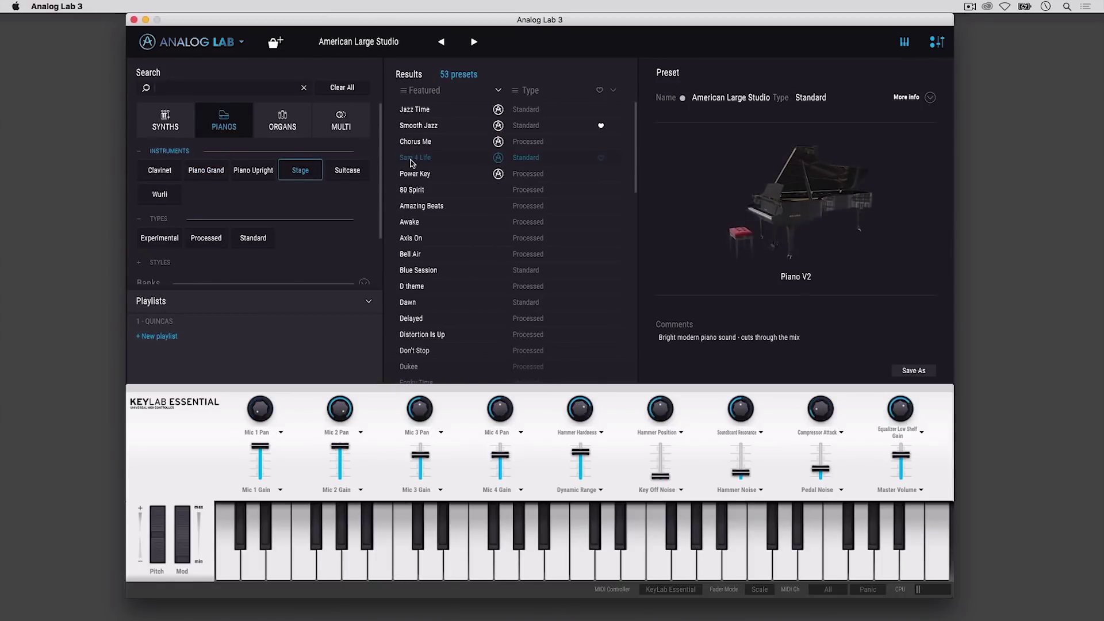
left_click(412, 158)
left_click_drag(412, 159, 230, 322)
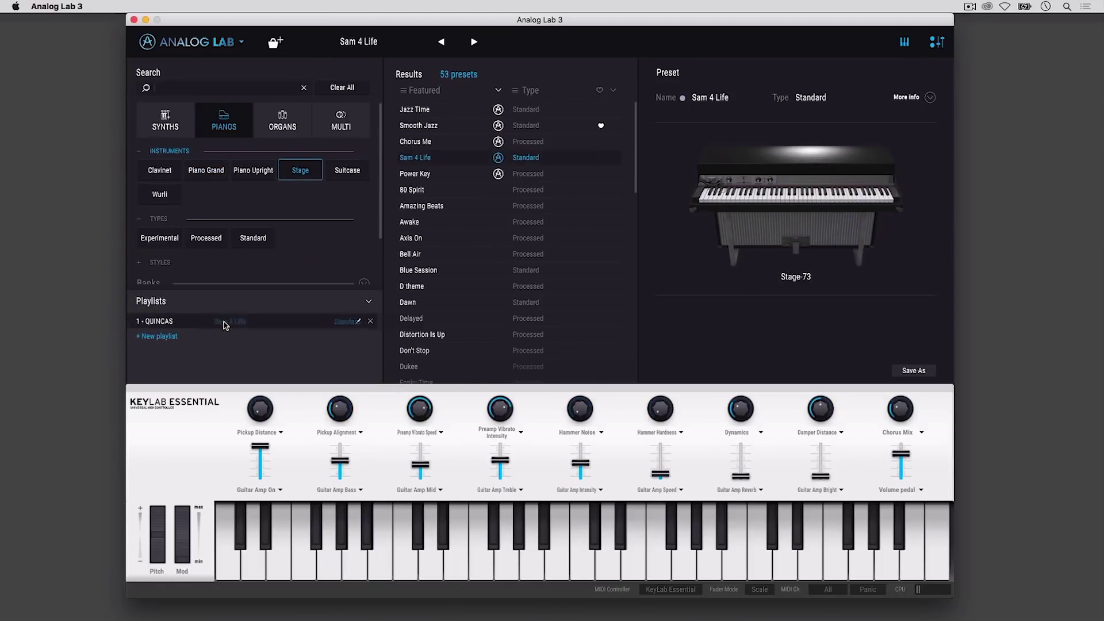
left_click(163, 170)
left_click(443, 192)
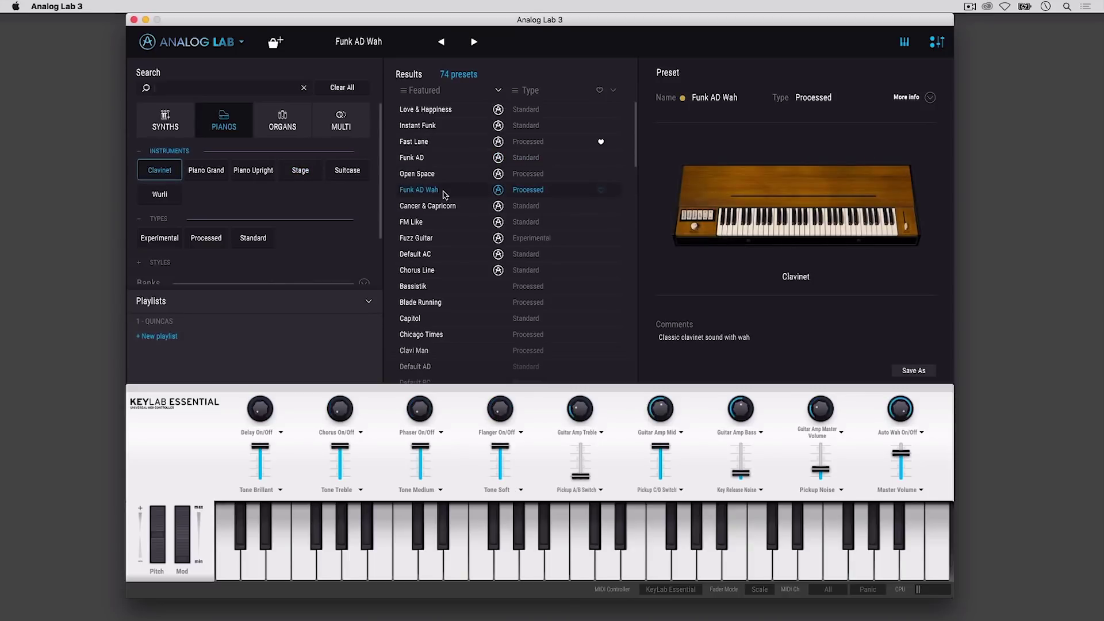
left_click_drag(443, 192, 237, 327)
Add the Coquette organ and the Goliath bass synth to the playlist.
left_click(282, 121)
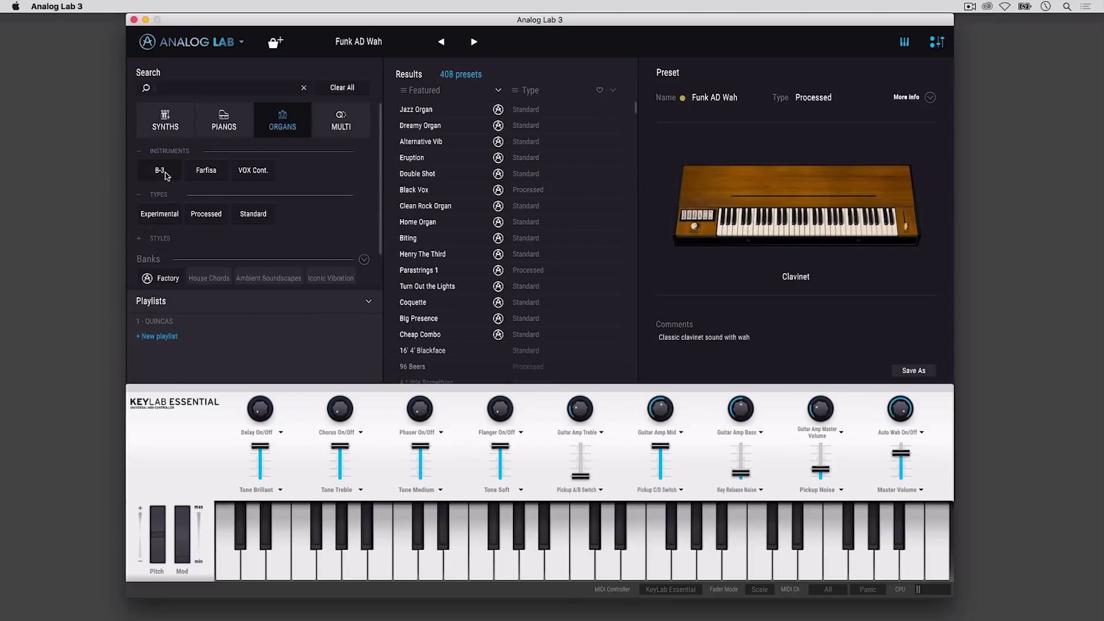
left_click(418, 174)
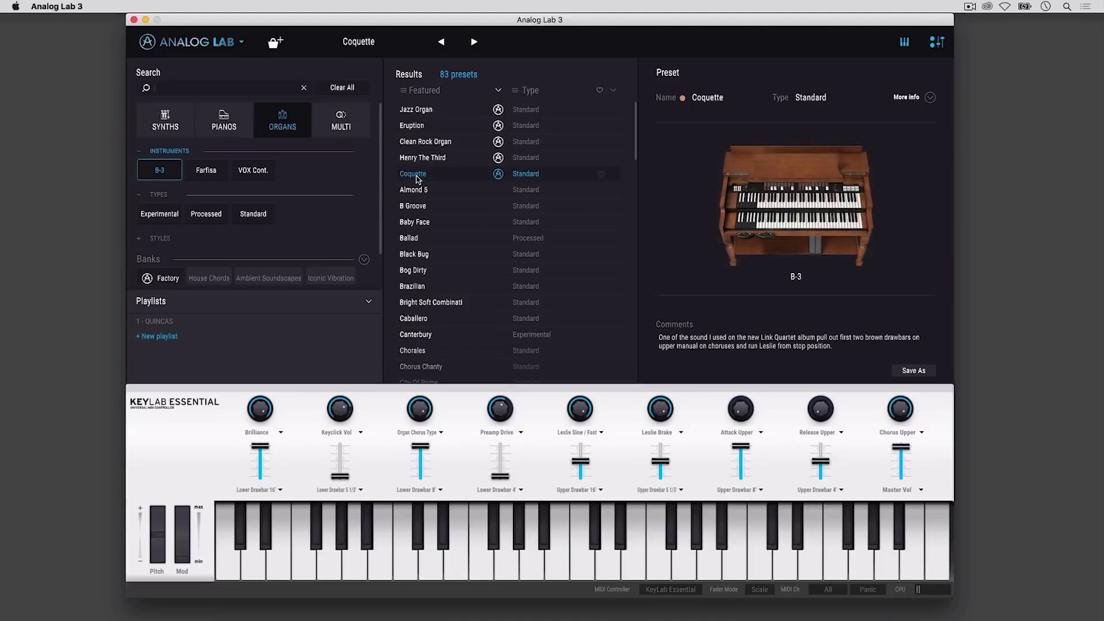
left_click_drag(418, 175, 202, 323)
left_click(174, 122)
left_click(163, 265)
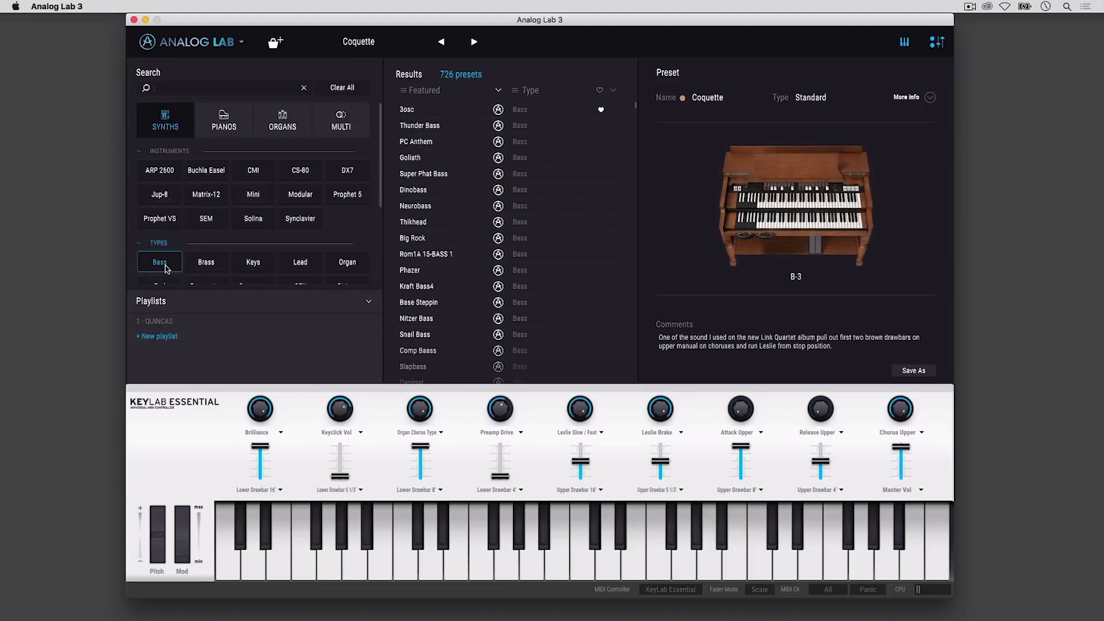
left_click(432, 157)
left_click_drag(433, 158, 229, 324)
Add the Blue Strings pad and the Acid Binge sequence to the QUINCAS playlist.
scroll(173, 242, "down", 3)
left_click(165, 229)
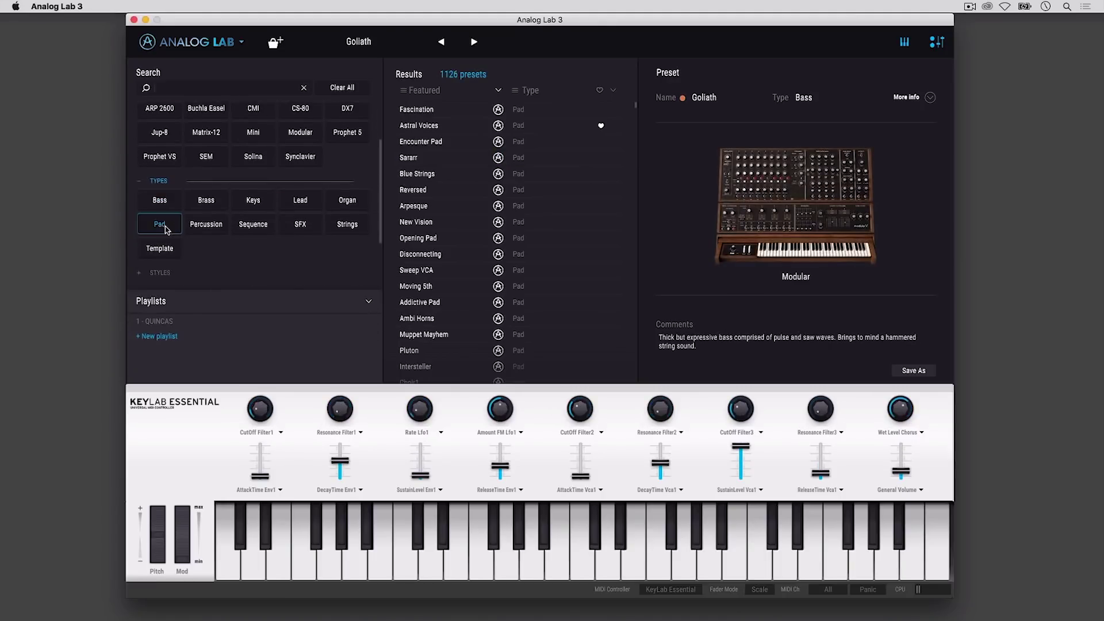
left_click(417, 174)
left_click_drag(419, 175, 207, 325)
left_click(259, 226)
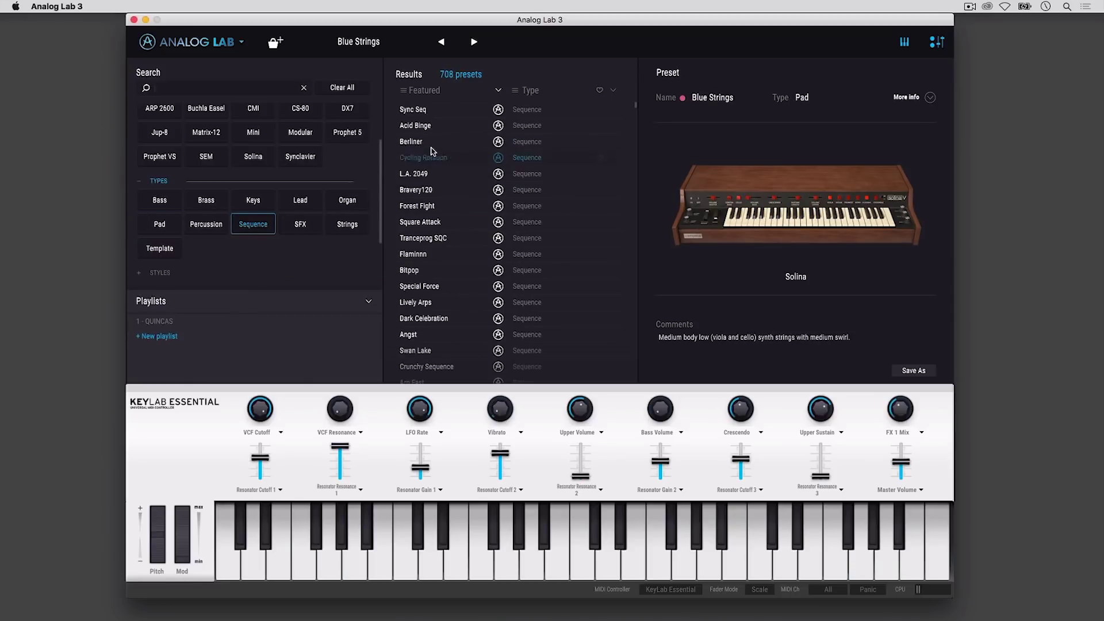
left_click(427, 124)
left_click_drag(427, 125, 165, 322)
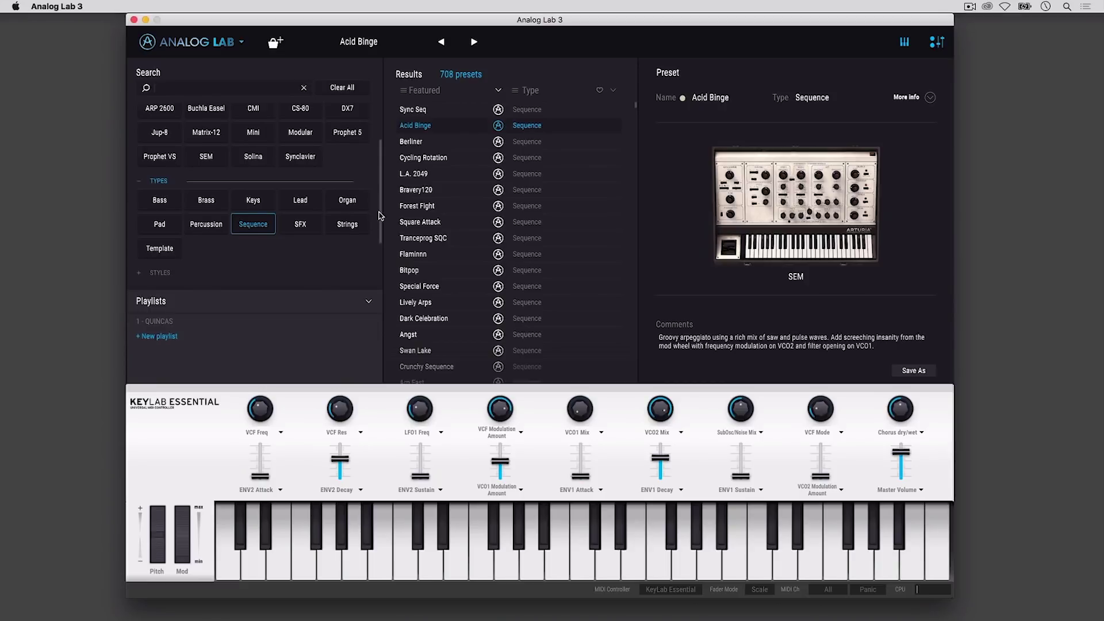
Load the Chipsplit lead multi and add Obey The Computer to the QUINCAS playlist.
scroll(379, 216, "up", 2)
left_click(341, 121)
left_click(300, 170)
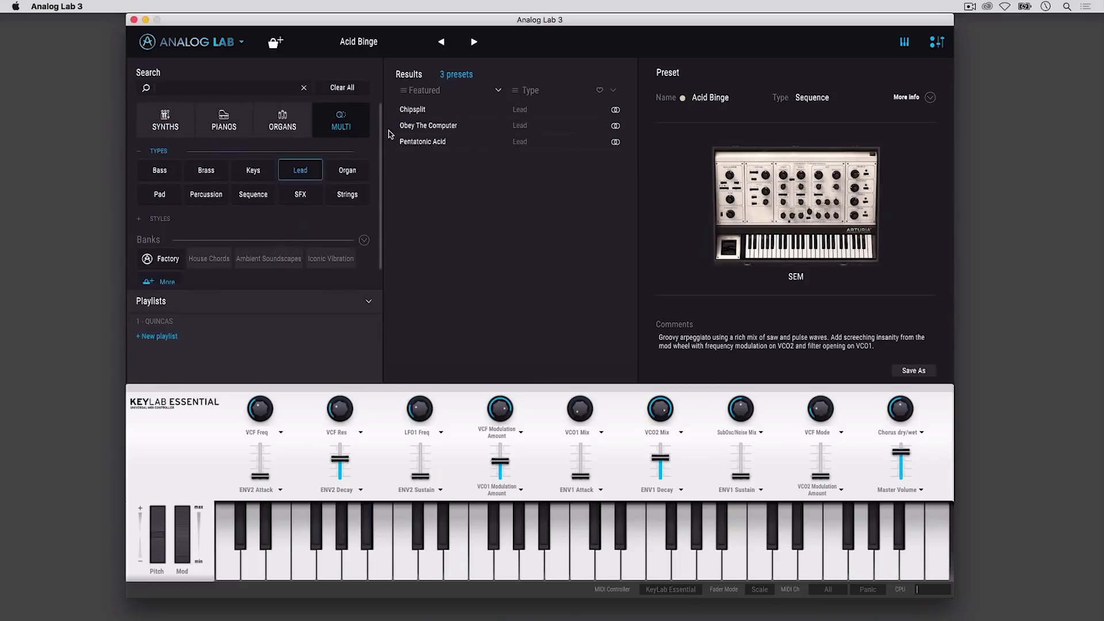
left_click(415, 110)
left_click_drag(416, 125, 230, 324)
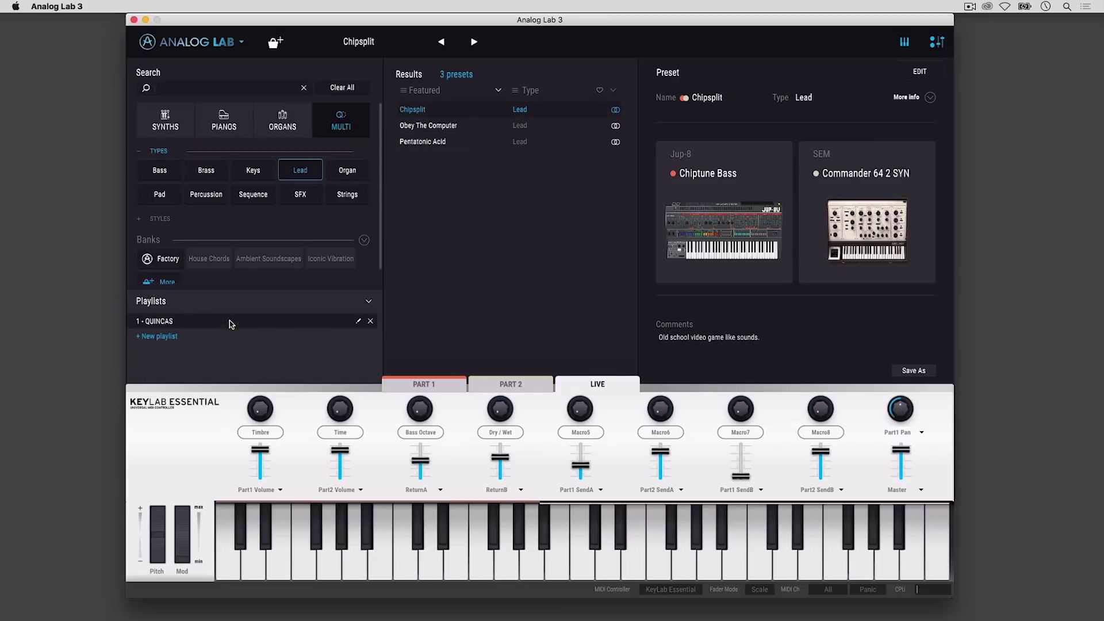
Reorder QUINCAS so Blue Strings is row 3, Acid Binge row 6 and Funk AD Wah row 7.
left_click(167, 322)
left_click_drag(451, 188, 439, 259)
left_click_drag(419, 141, 446, 318)
left_click_drag(420, 254, 435, 144)
left_click_drag(422, 208, 419, 192)
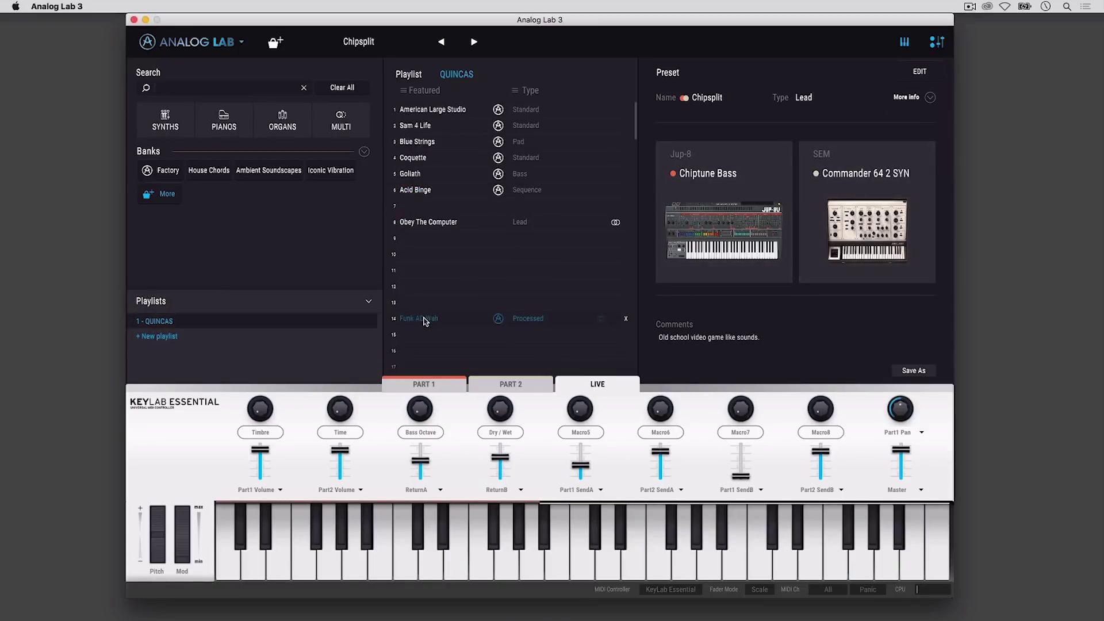
left_click_drag(424, 319, 432, 207)
Play through the playlist from American Large Studio, stepping down two sounds.
left_click(428, 110)
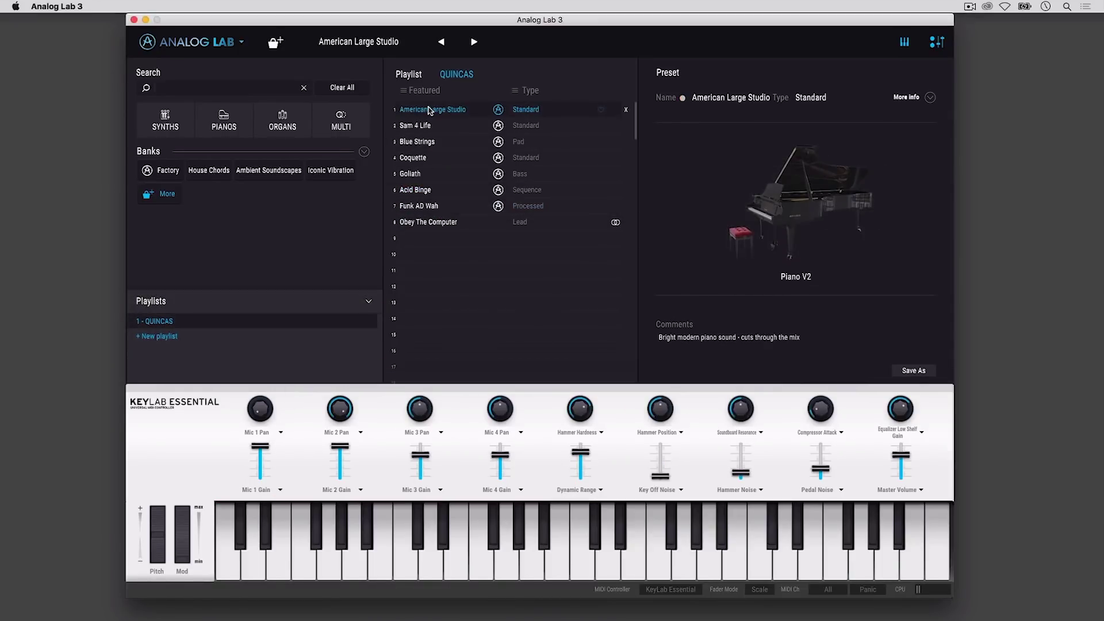
key("Down")
key("Down")
key("Down")
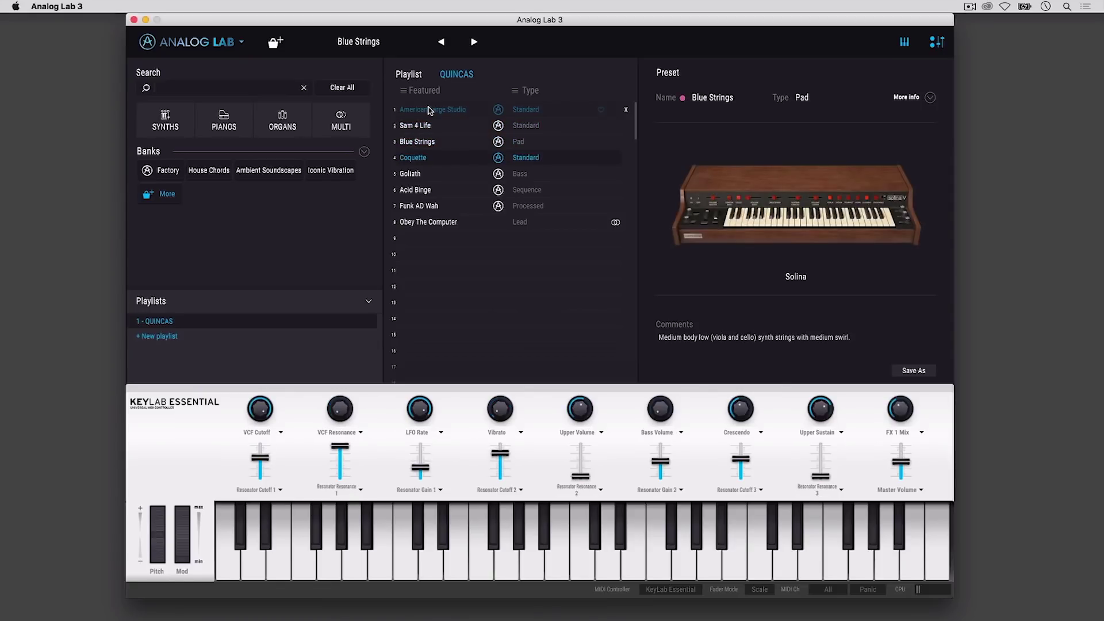
key("Down")
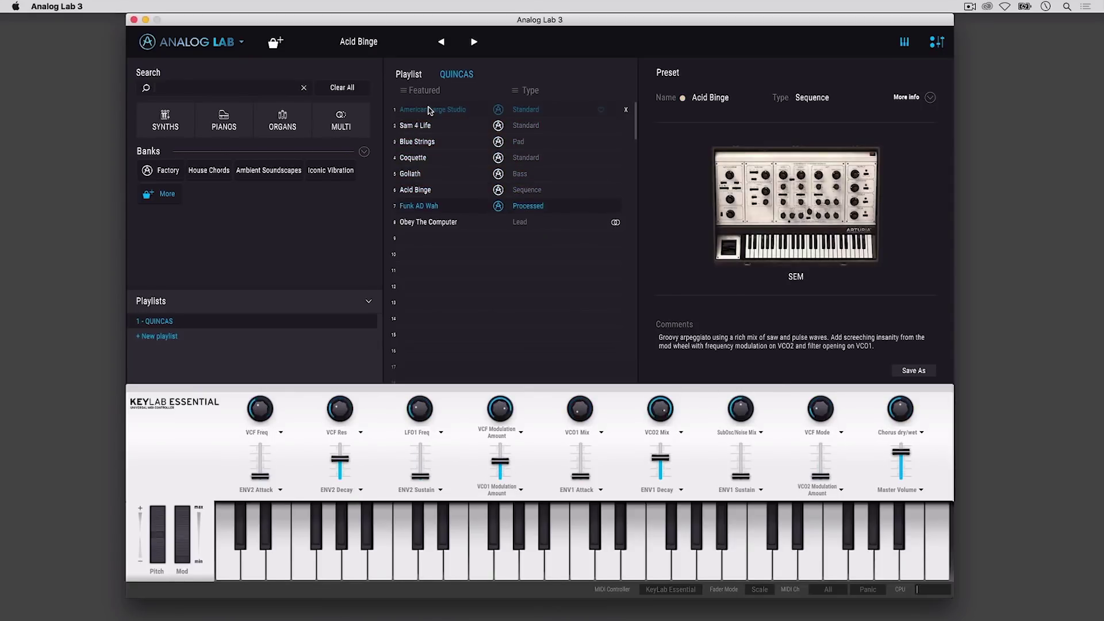